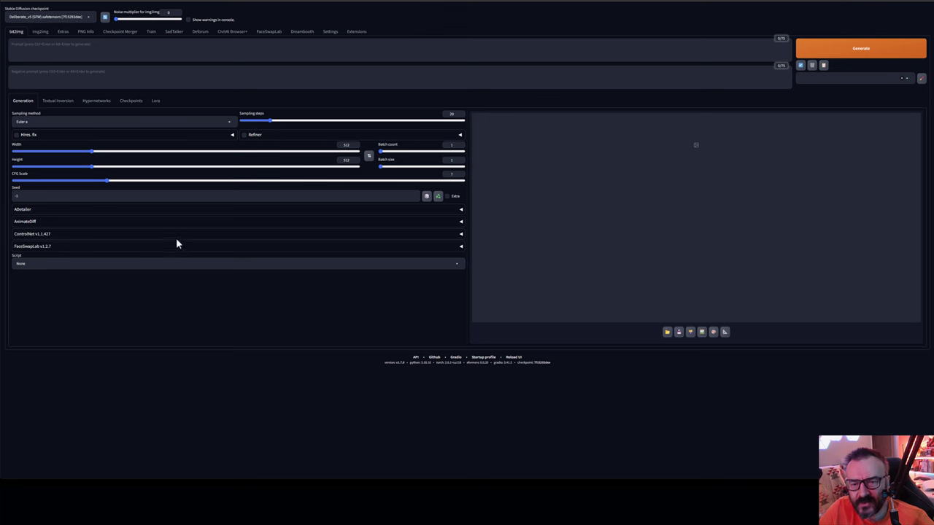
- Load the available-extensions catalogue with installed extensions shown and search for controlnet
left_click(356, 32)
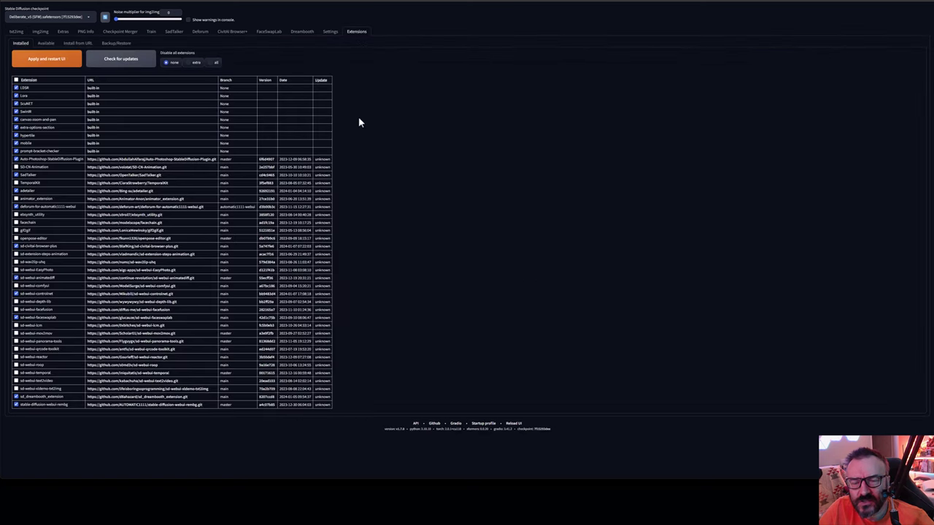
left_click(46, 44)
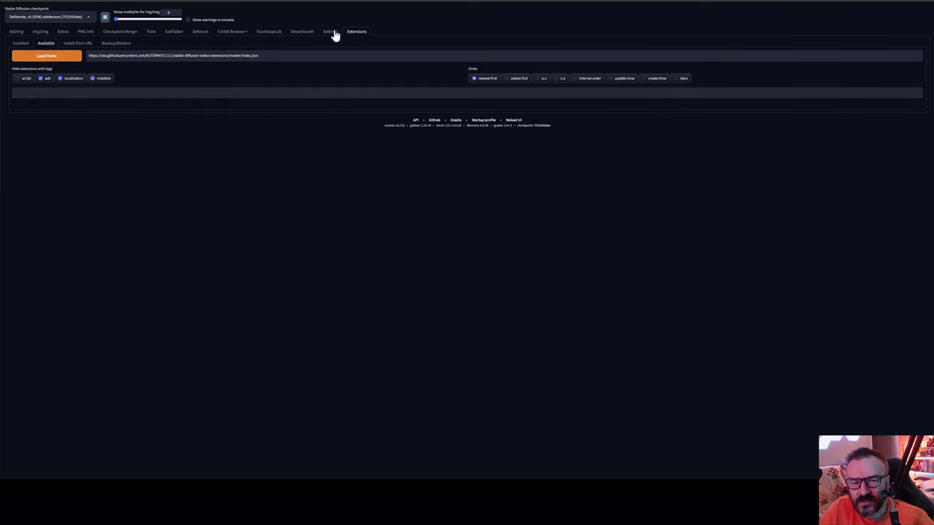
left_click(53, 58)
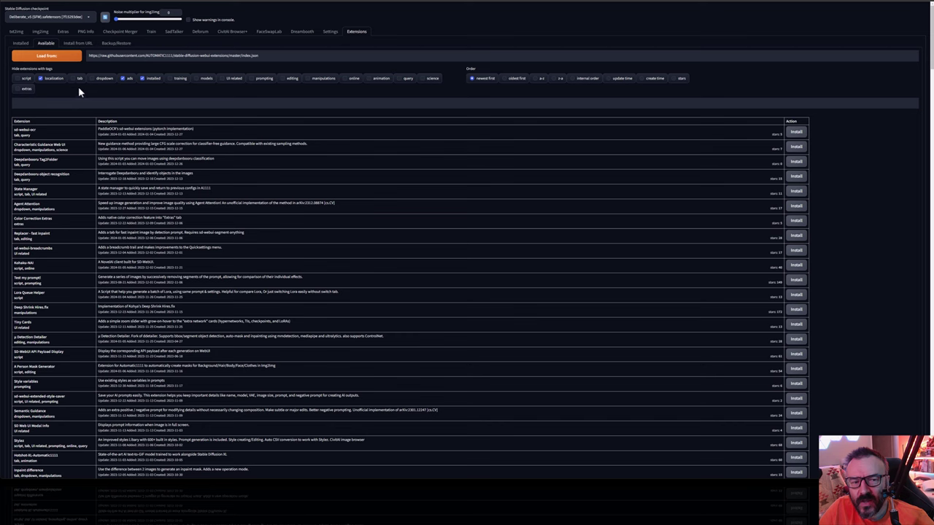
left_click(143, 78)
left_click(156, 102)
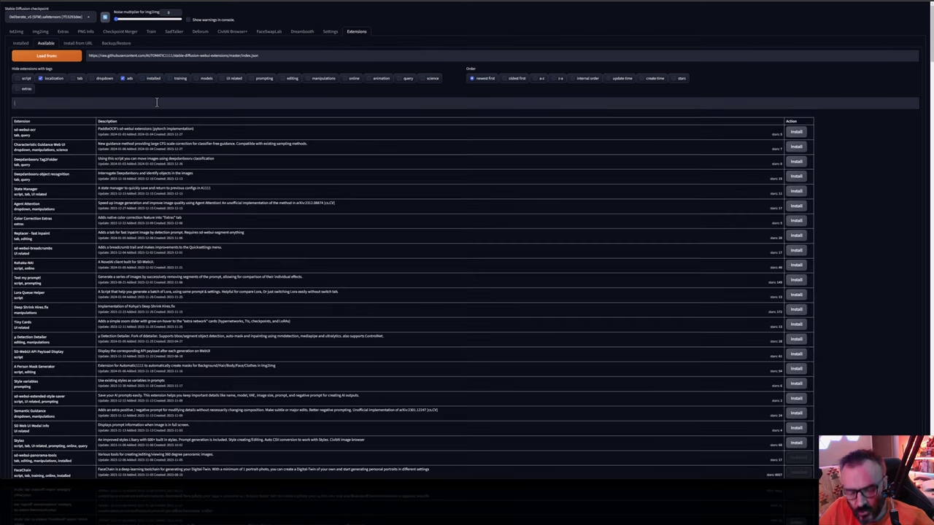
type("controln")
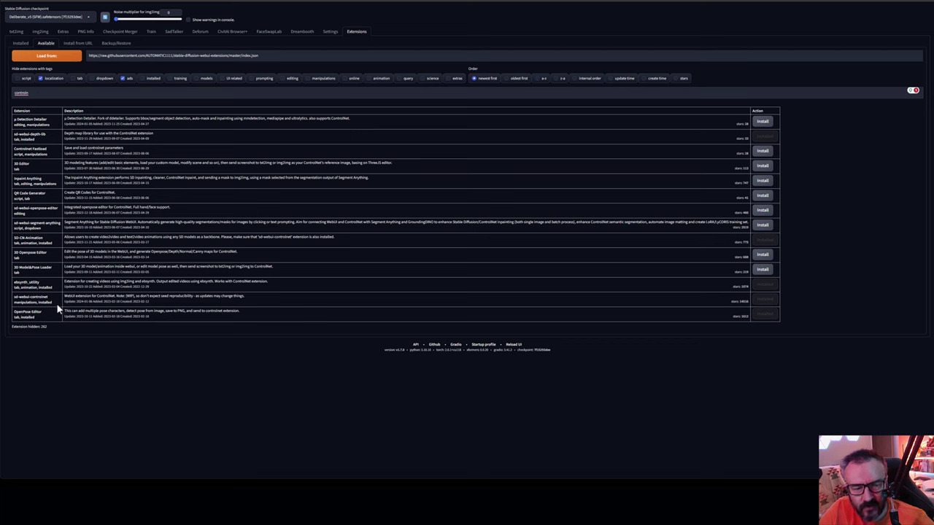
left_click_drag(58, 307, 14, 299)
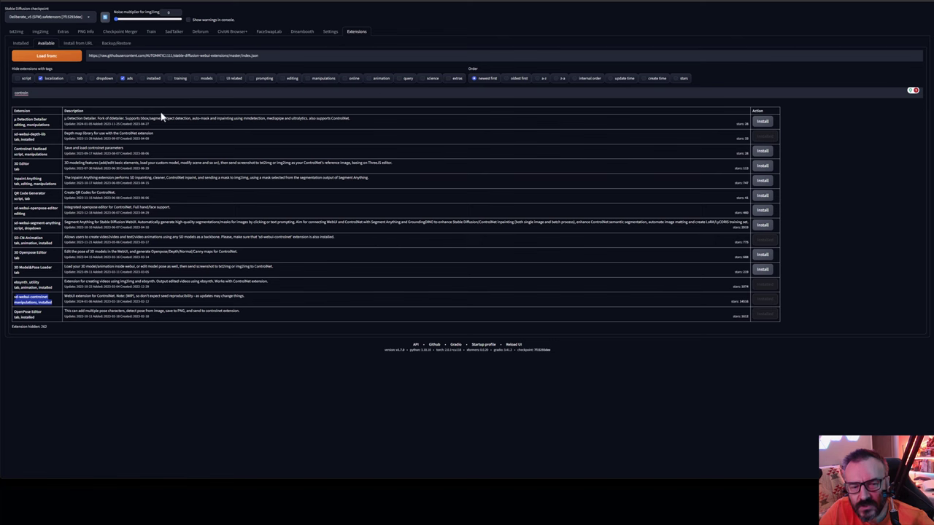
- Search the catalogue for faces and check FaceSwapLab's installed status
left_click_drag(76, 95, 7, 91)
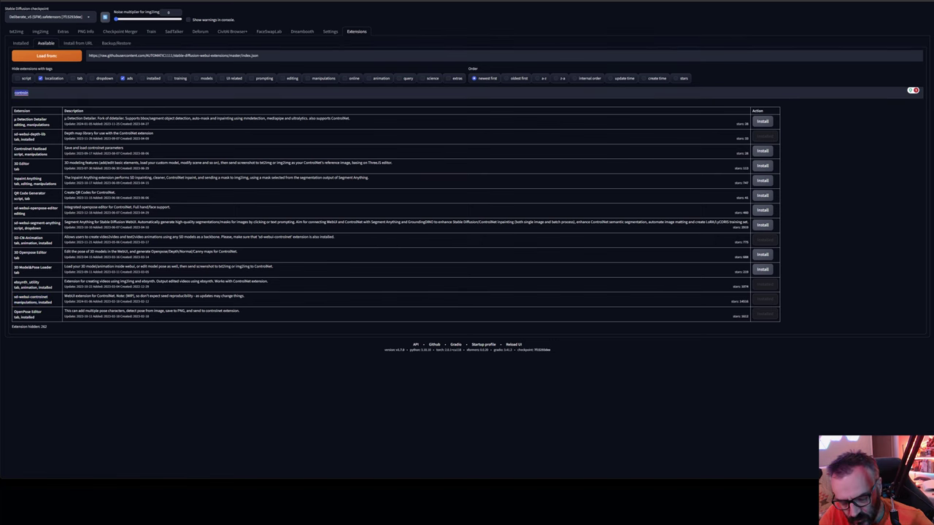
type("baces")
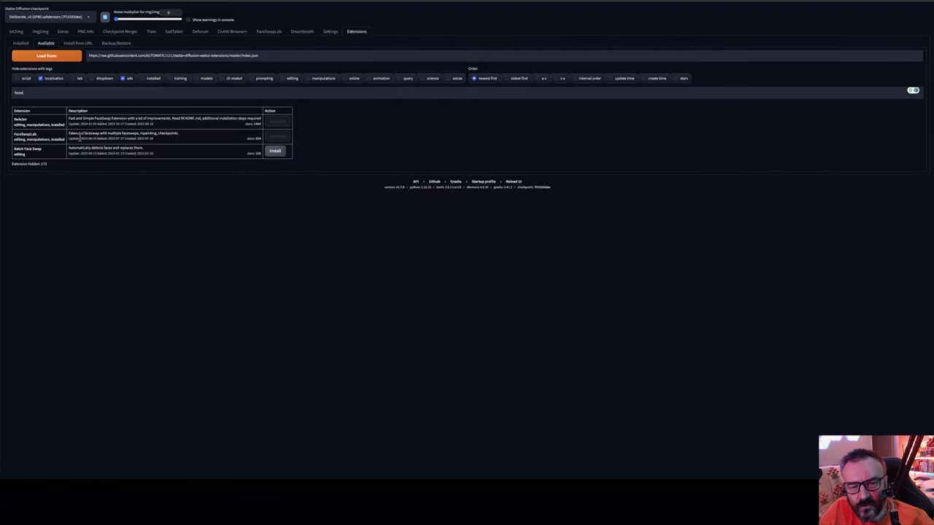
left_click_drag(64, 139, 28, 139)
left_click(65, 148)
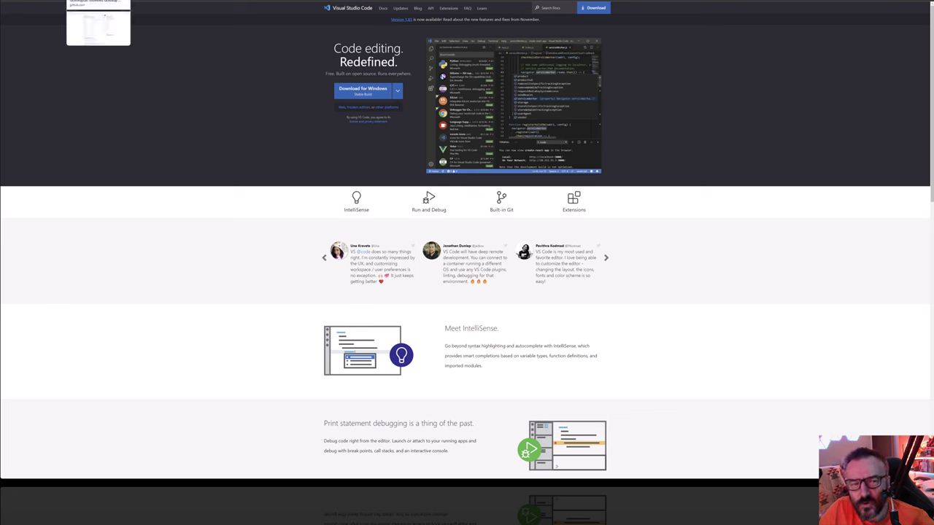
left_click(98, 1)
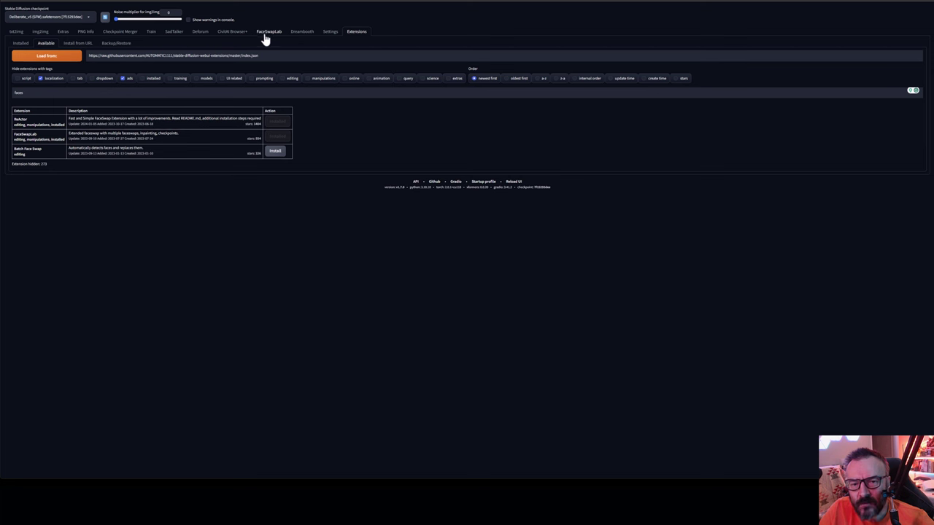
- Drop the studio photo of the woman in a grey shawl into img2img as the source
left_click(16, 32)
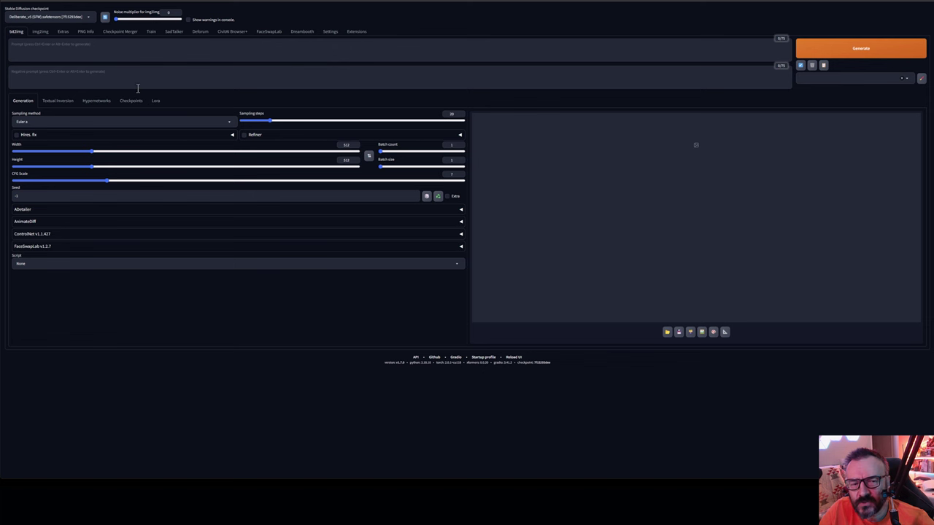
left_click(40, 33)
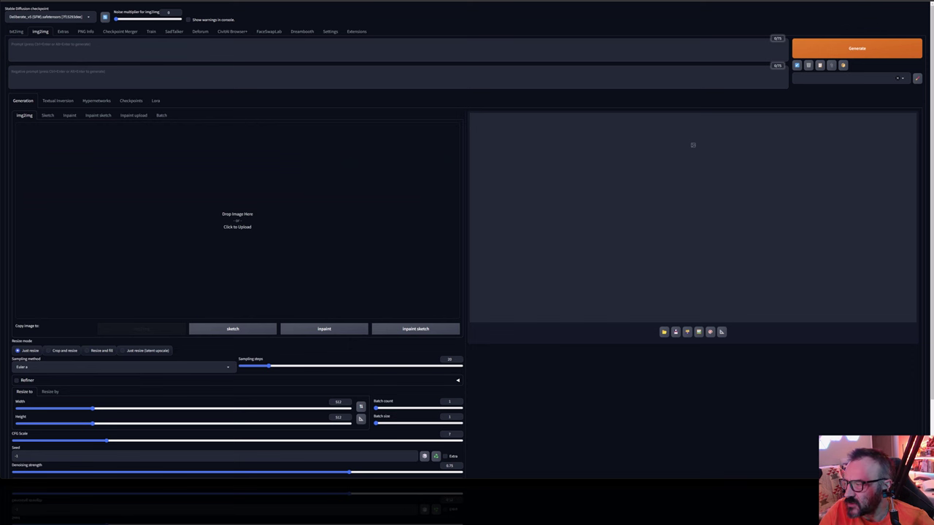
left_click_drag(642, 210, 357, 204)
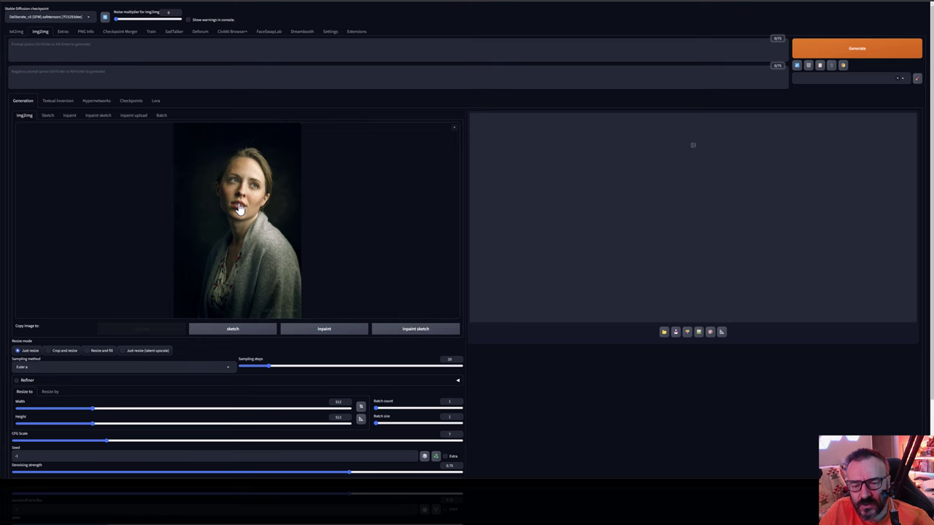
scroll(248, 285, "down", 1)
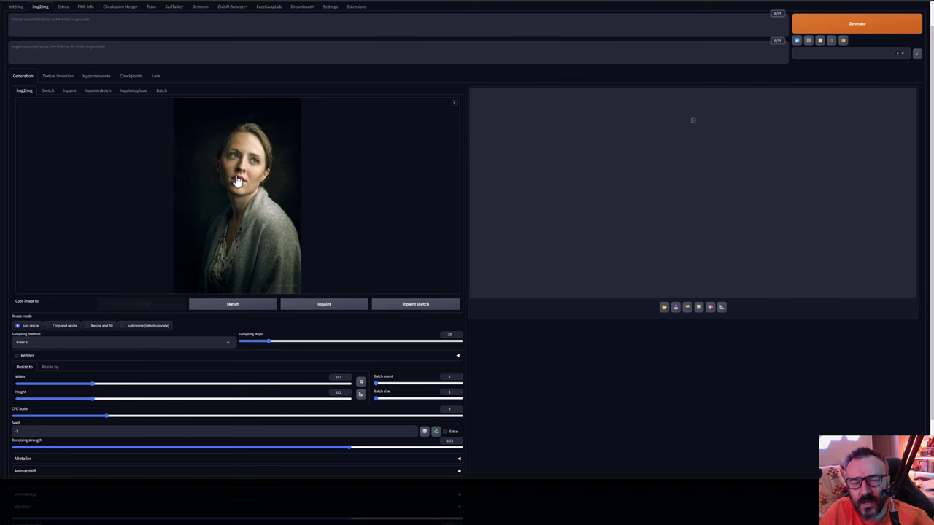
scroll(266, 181, "up", 1)
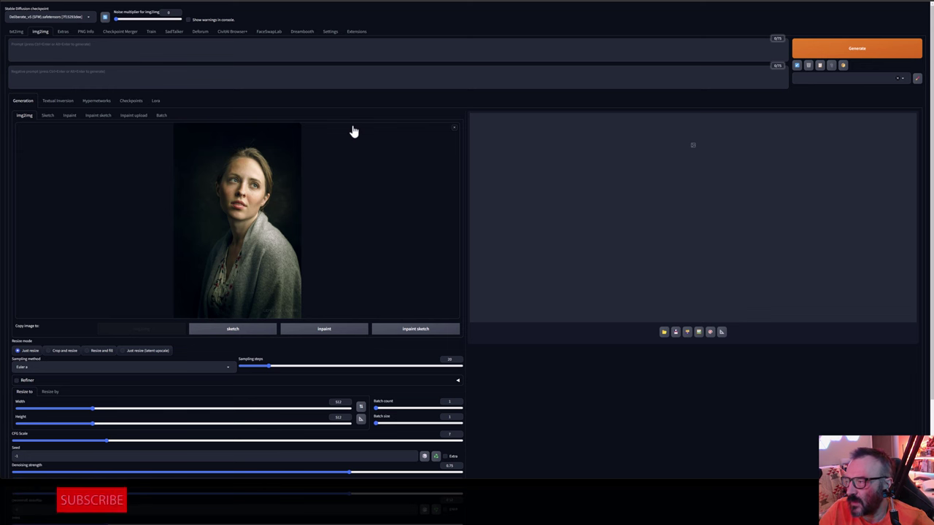
- Paste the Rococo oil-painting prompt and enter 'NSFW, nude, bad eyes' as the negative prompt
left_click(109, 49)
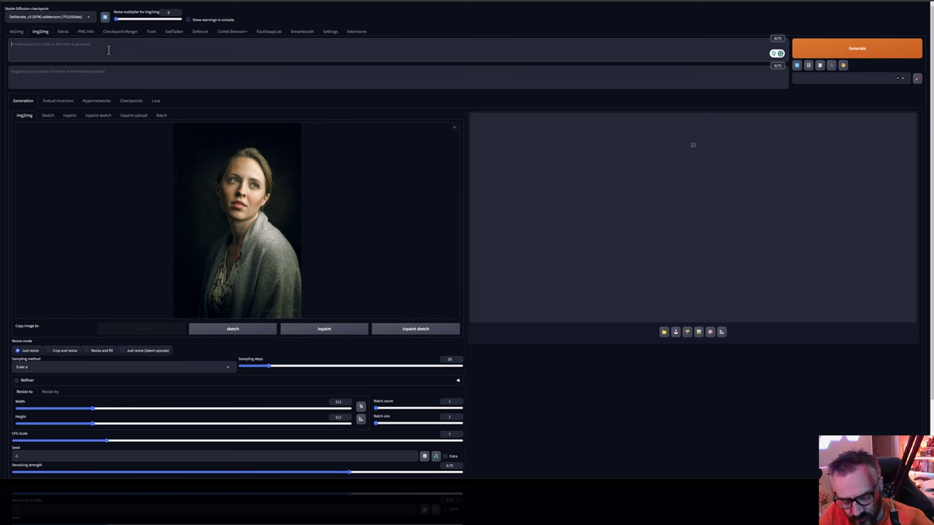
type("Rococo portrait of the woman, oil painting, highly detailed, brush strokes")
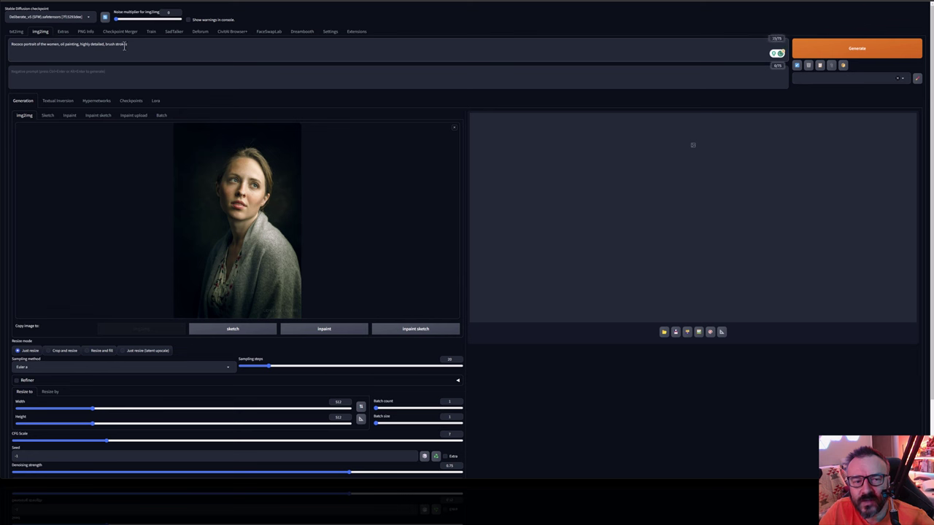
left_click(111, 76)
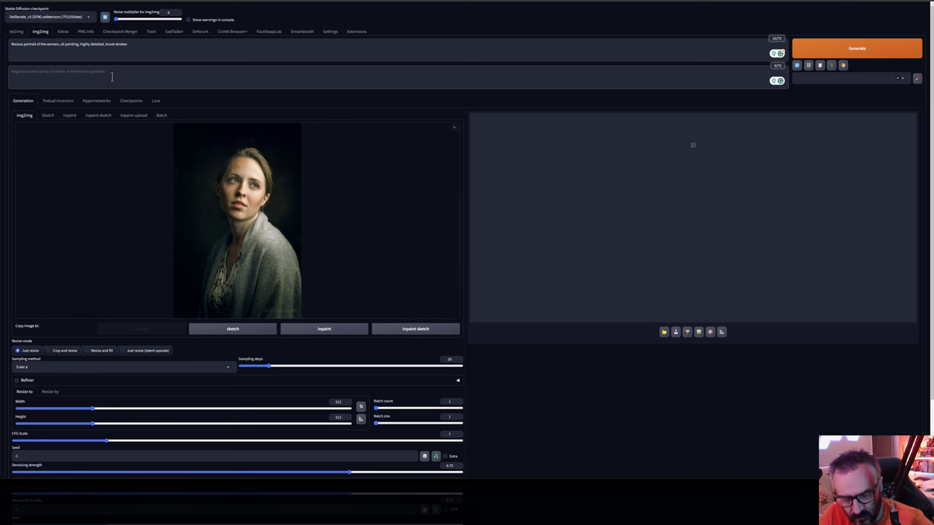
type("NSFW")
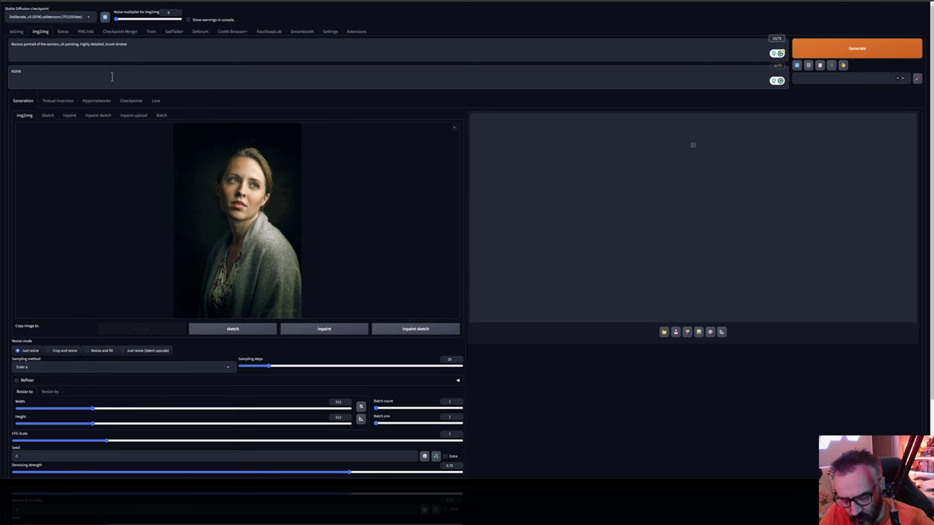
type(", nude, bad eyes")
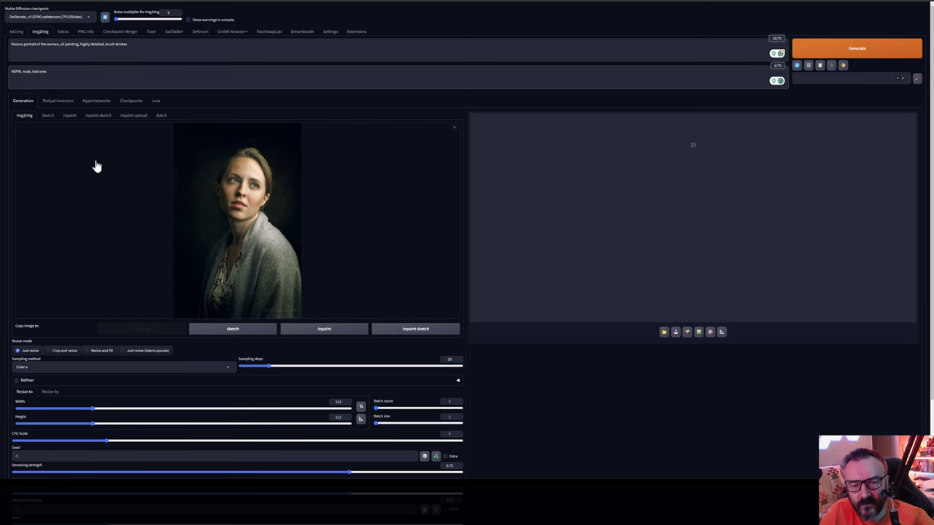
scroll(120, 186, "down", 1)
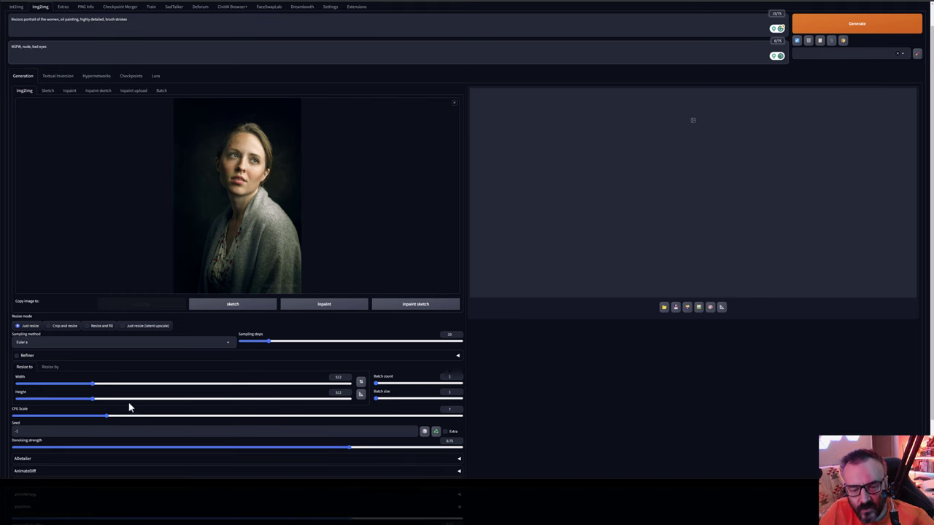
- Set height to 768, sampler to DPM++ 2M Karras, and sampling steps to 35
left_click_drag(93, 400, 137, 399)
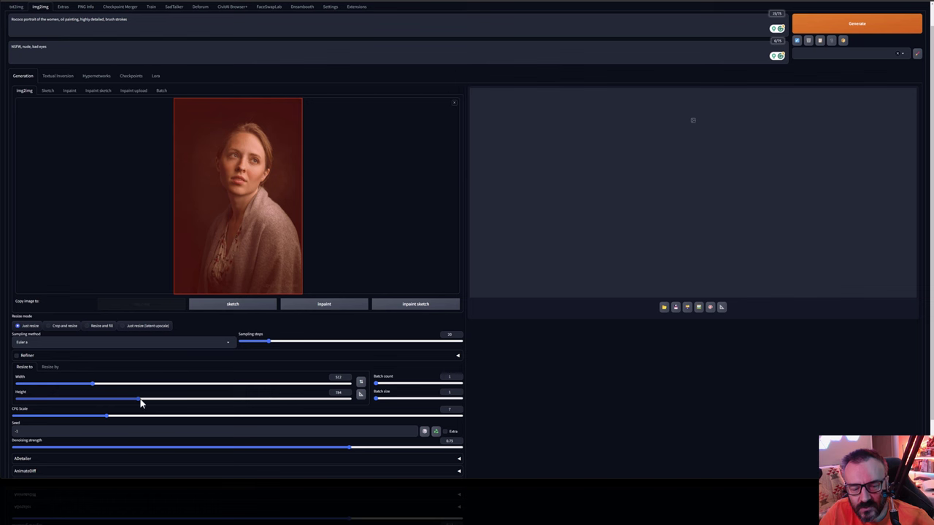
scroll(82, 79, "up", 1)
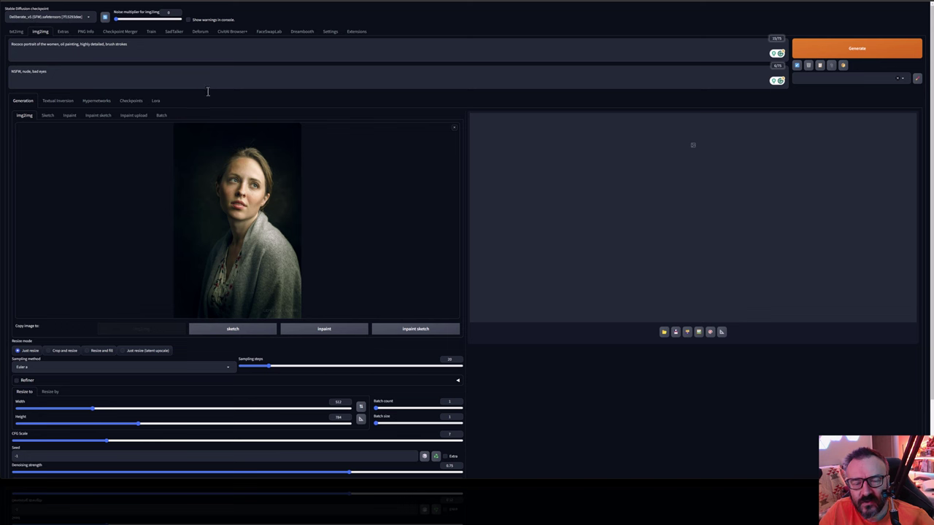
scroll(129, 146, "down", 2)
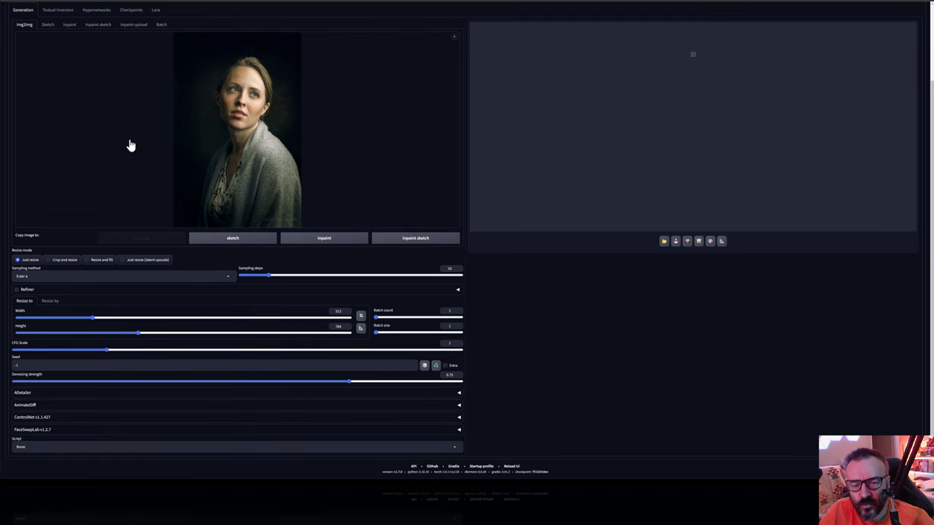
left_click(93, 275)
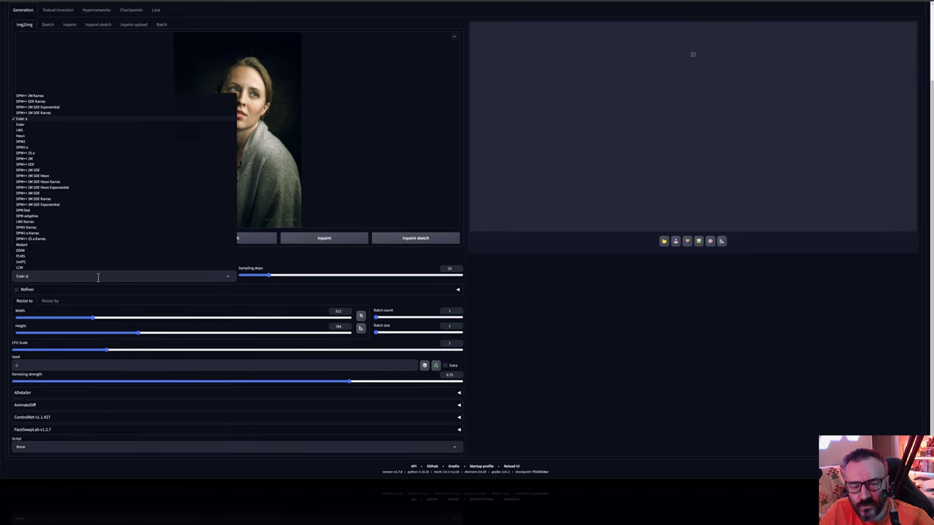
left_click(32, 96)
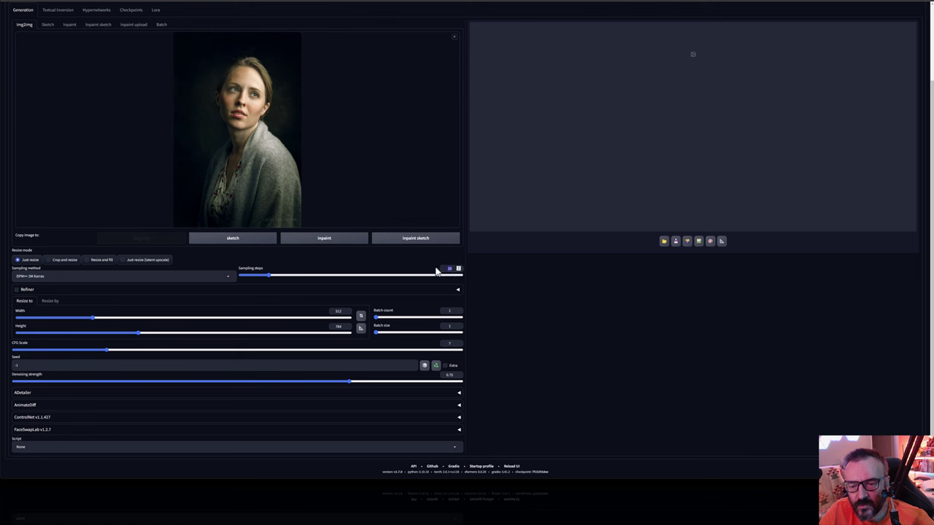
type("35")
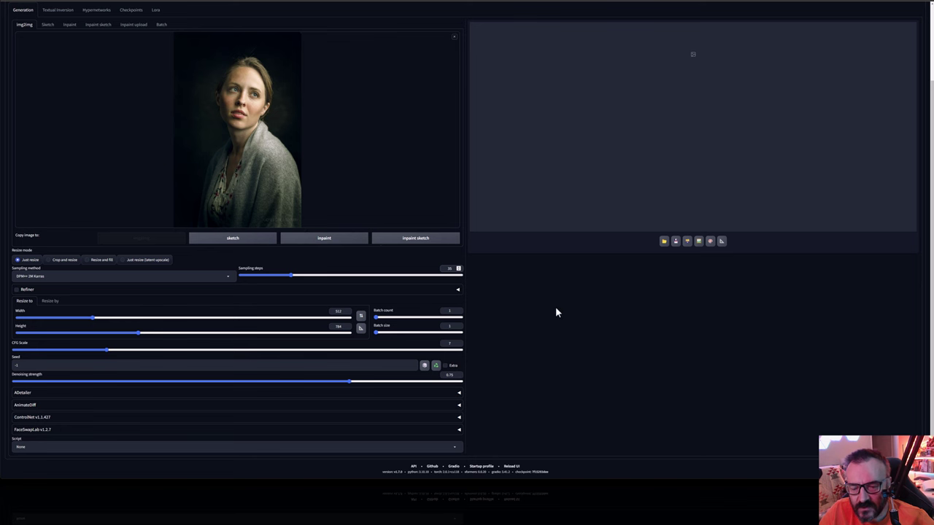
scroll(556, 310, "up", 2)
- Generate a first Rococo oil-painting version of the photo
left_click(856, 48)
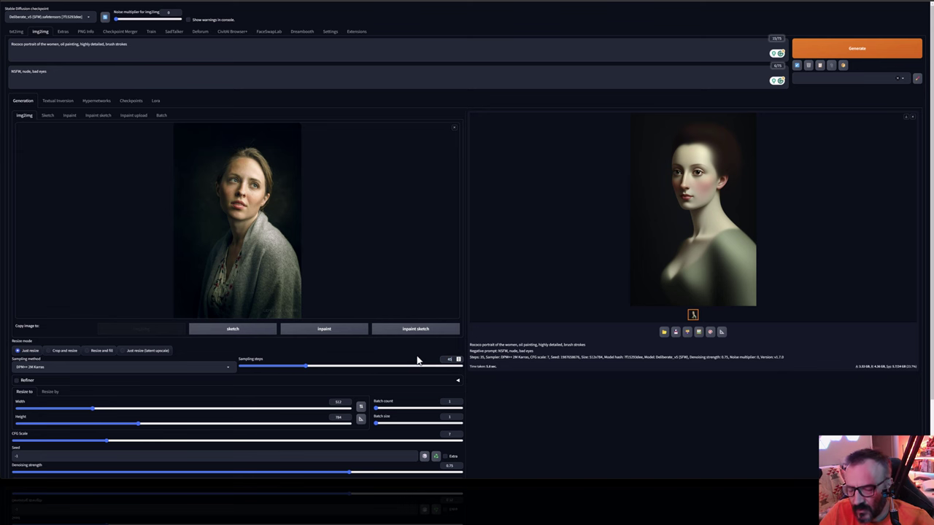
scroll(431, 357, "down", 2)
scroll(836, 57, "up", 2)
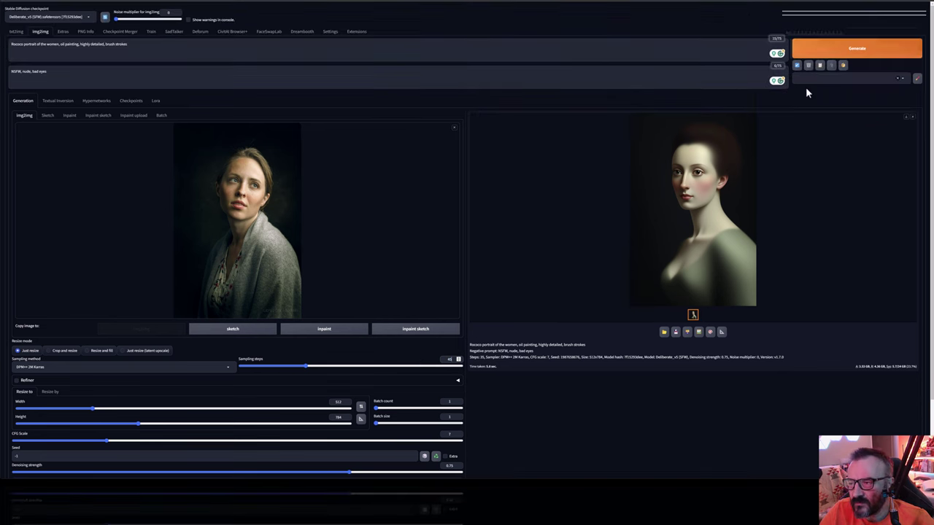
- Append ', painter texture' to the prompt and generate again
left_click(196, 46)
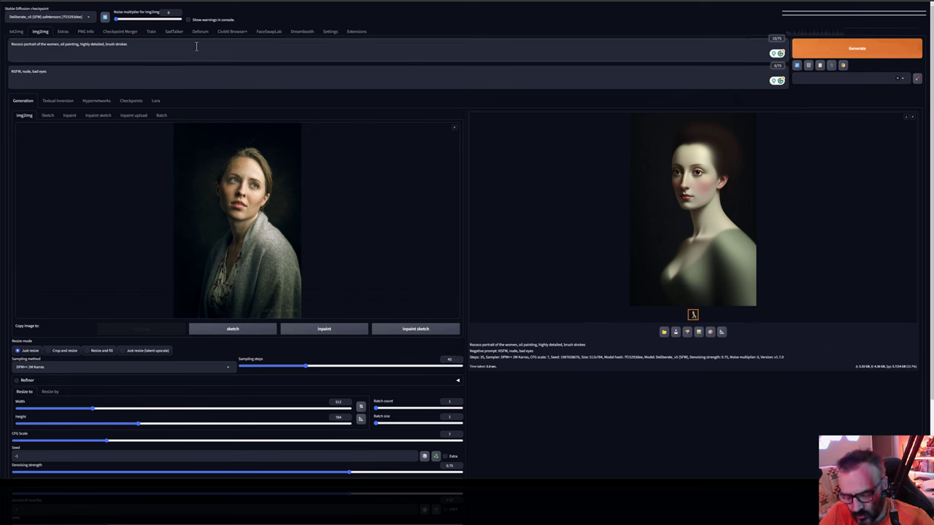
type(", painter texture")
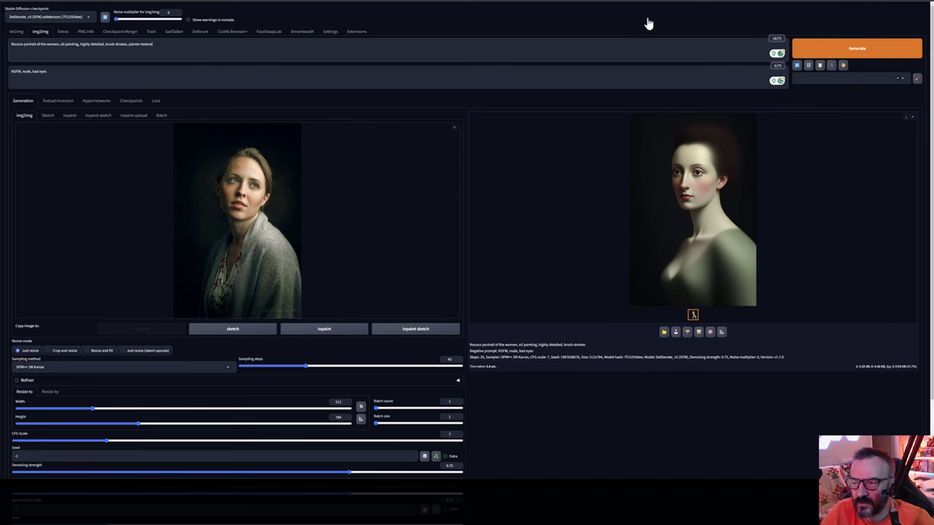
left_click(858, 50)
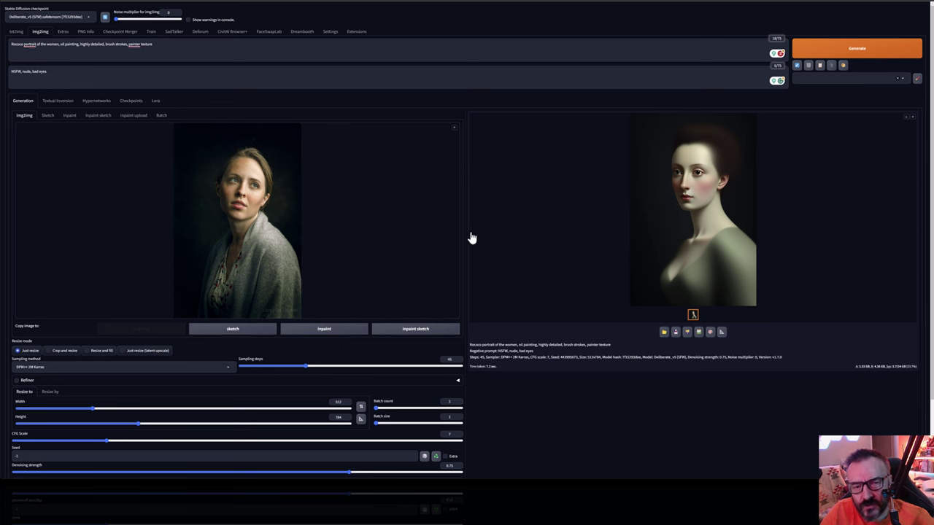
- Accept Grammarly's corrections to painter's and portraits in the prompt
mouse_move(135, 43)
left_click(139, 60)
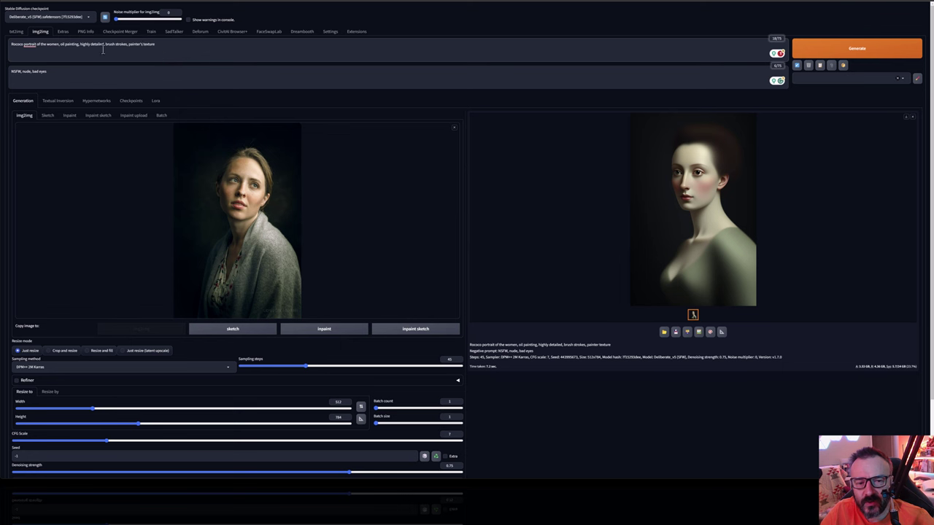
mouse_move(29, 45)
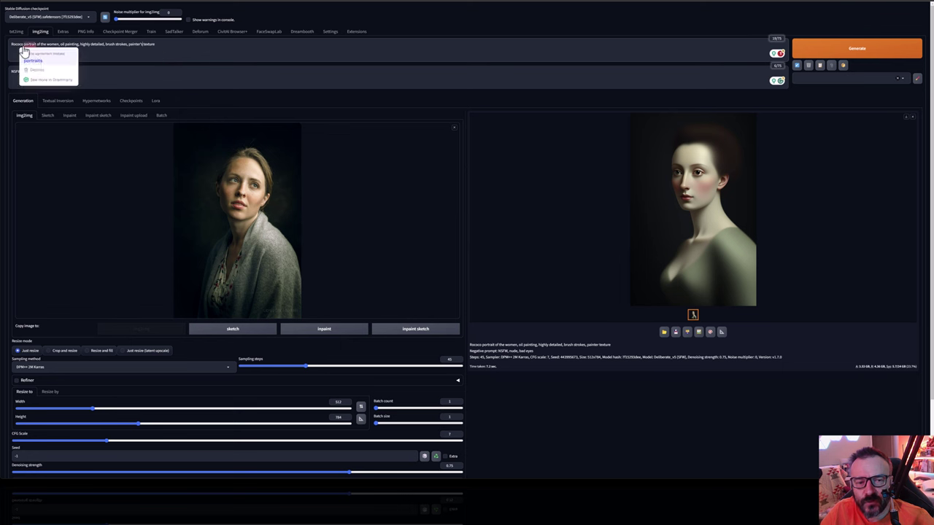
left_click(34, 62)
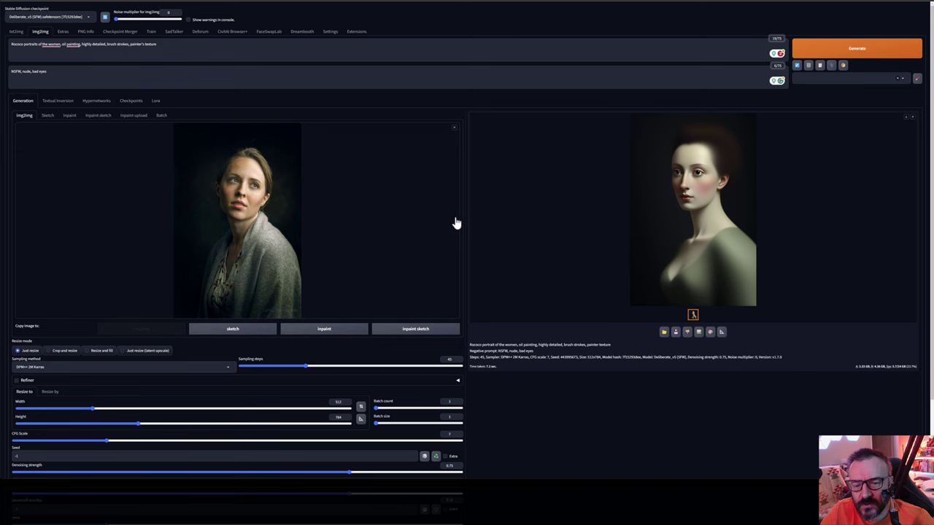
- Enable ControlNet Unit 0 with OpenPose (openpose_full) and 'ControlNet is more important' control mode
scroll(455, 223, "down", 2)
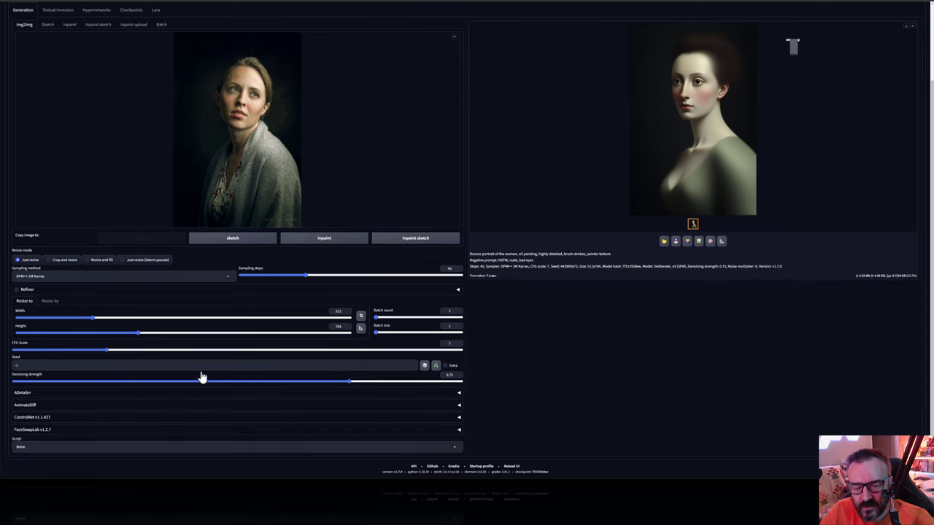
left_click(153, 419)
scroll(146, 365, "down", 2)
left_click(20, 316)
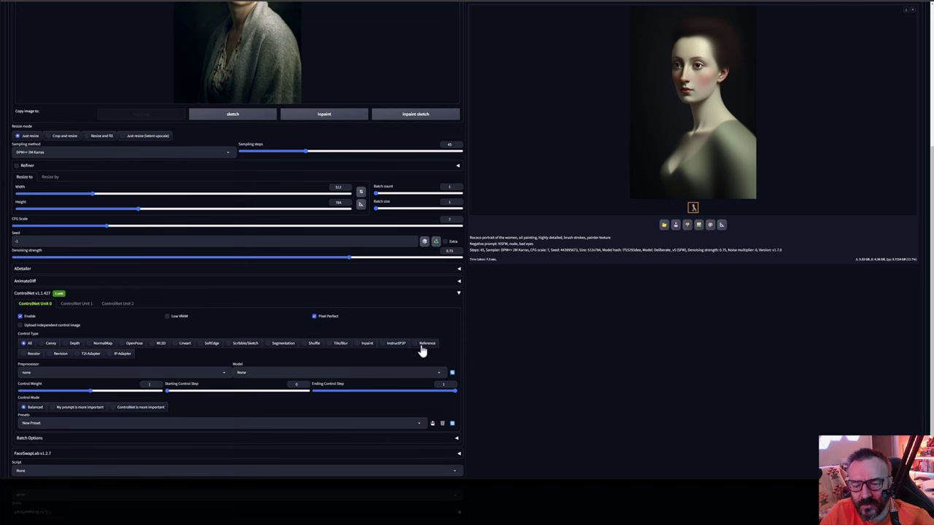
scroll(208, 358, "down", 1)
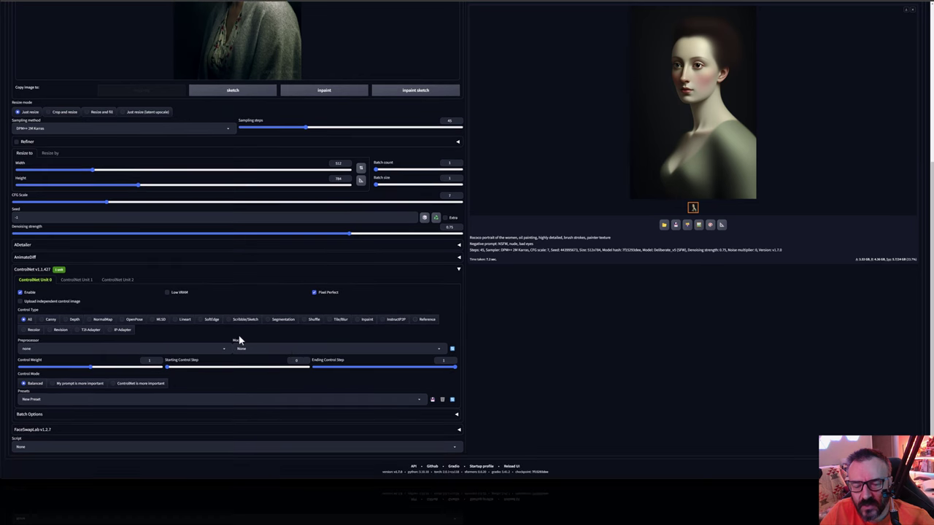
left_click(130, 319)
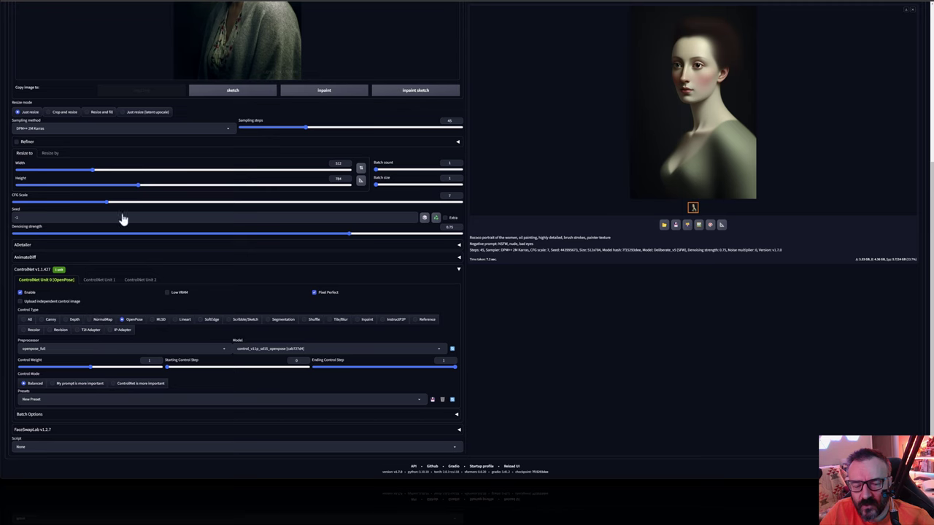
scroll(400, 175, "up", 2)
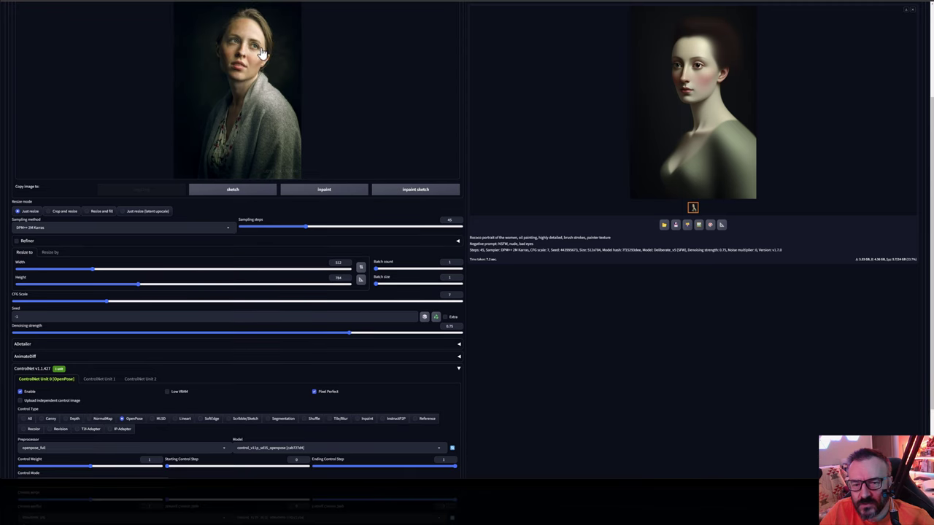
scroll(296, 312, "down", 2)
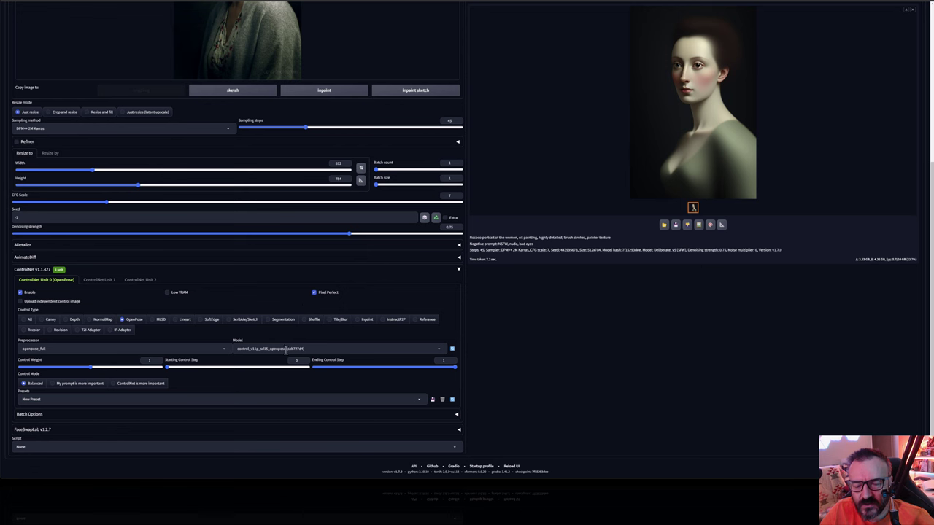
left_click(138, 385)
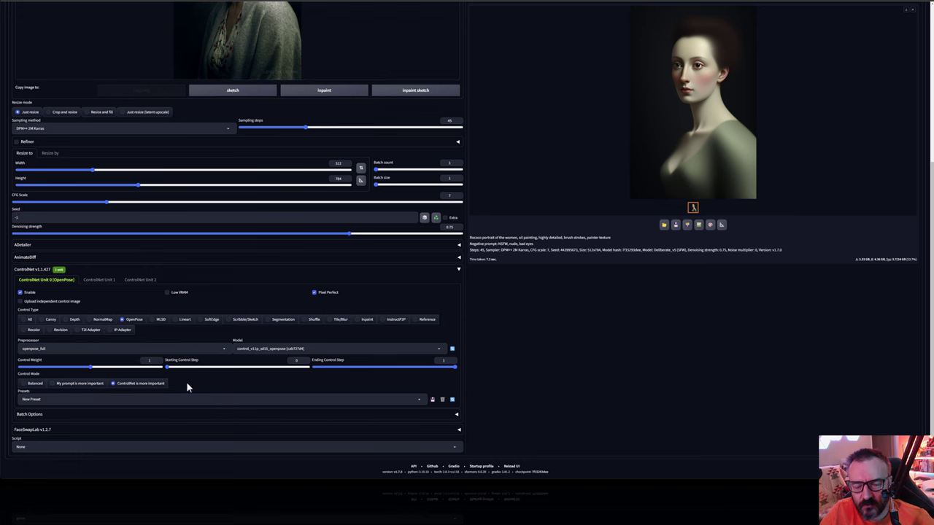
scroll(448, 357, "up", 5)
- Generate a Rococo portrait that follows the photo's OpenPose pose
scroll(729, 143, "up", 1)
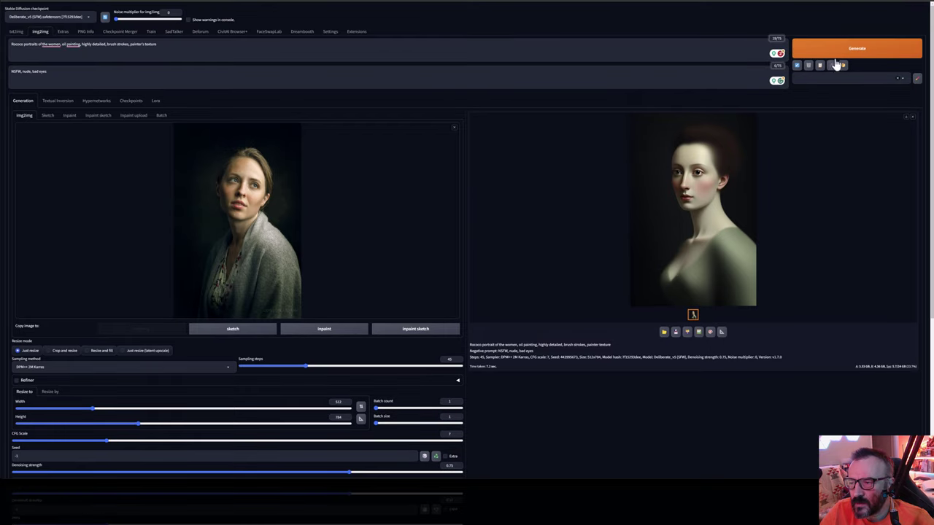
left_click(857, 48)
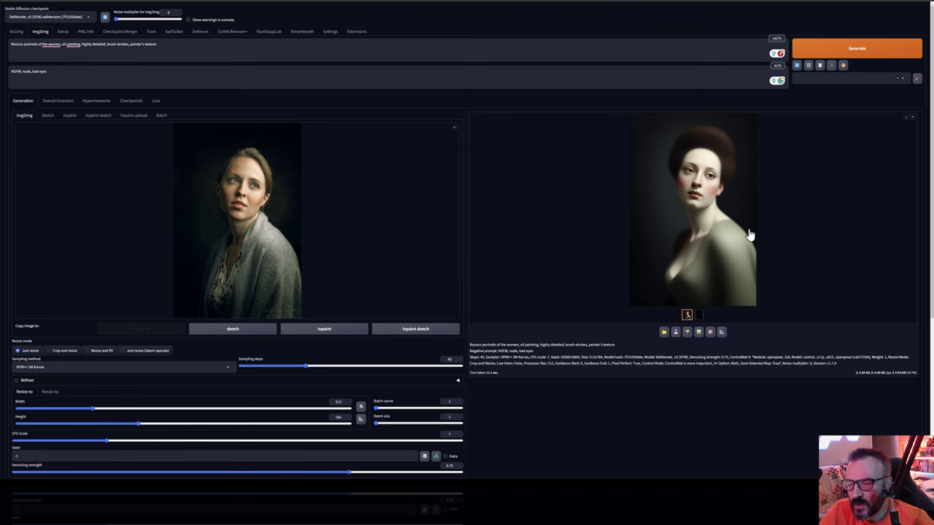
scroll(388, 261, "down", 2)
- Lower CFG scale to 6, raise denoising strength to 0.9, and generate again
scroll(395, 278, "down", 2)
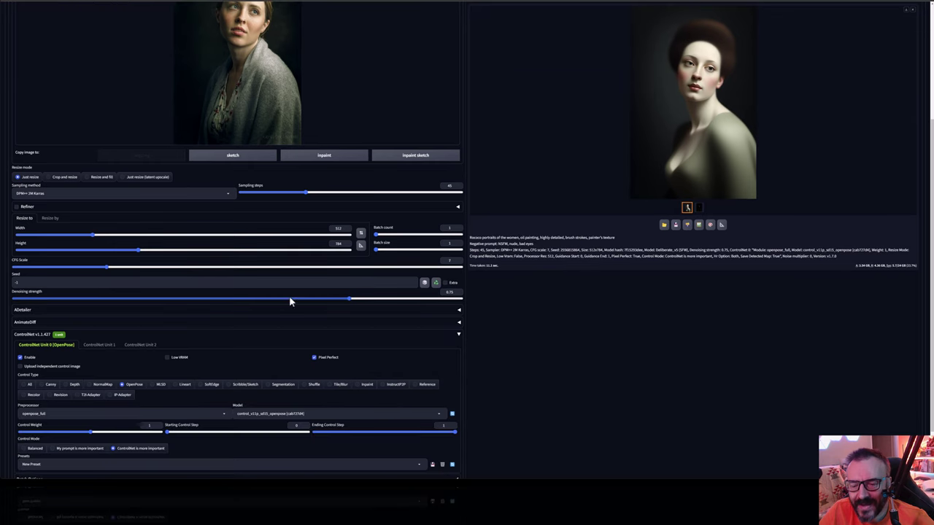
scroll(302, 298, "up", 1)
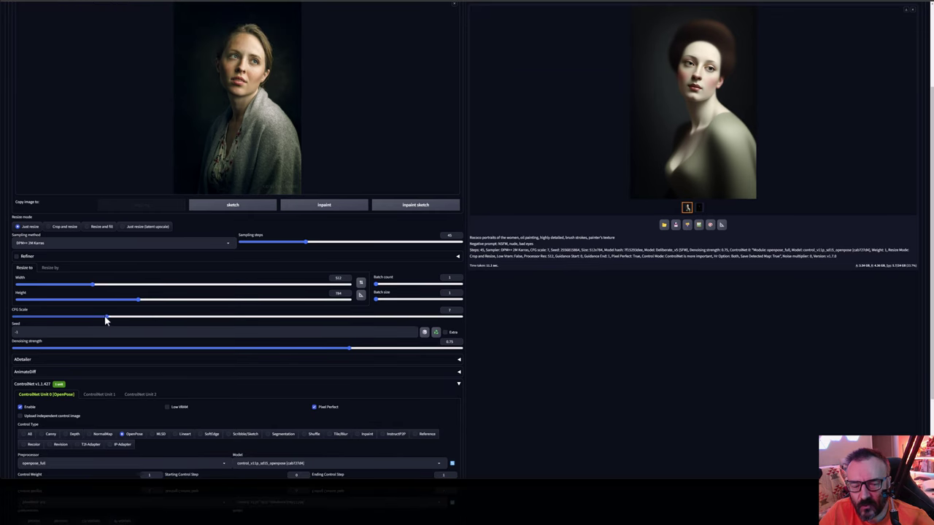
left_click_drag(108, 320, 93, 322)
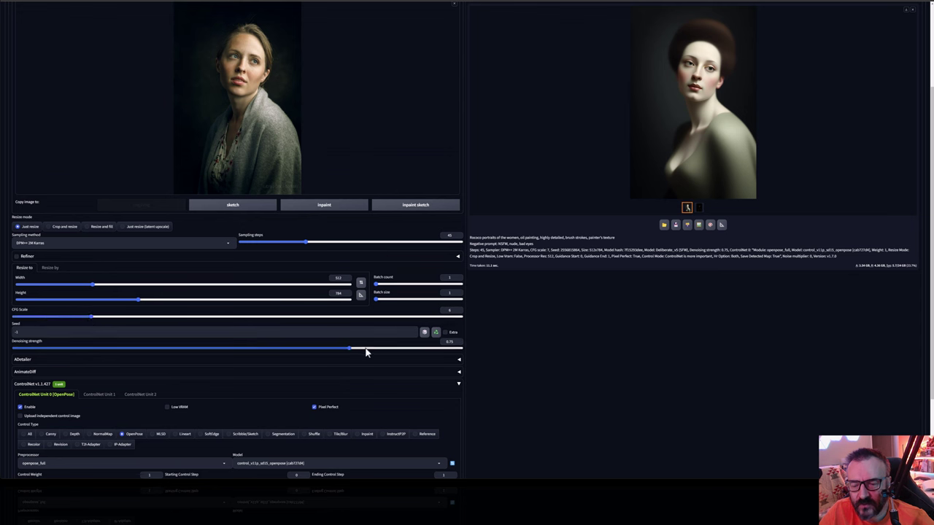
left_click_drag(351, 353, 403, 354)
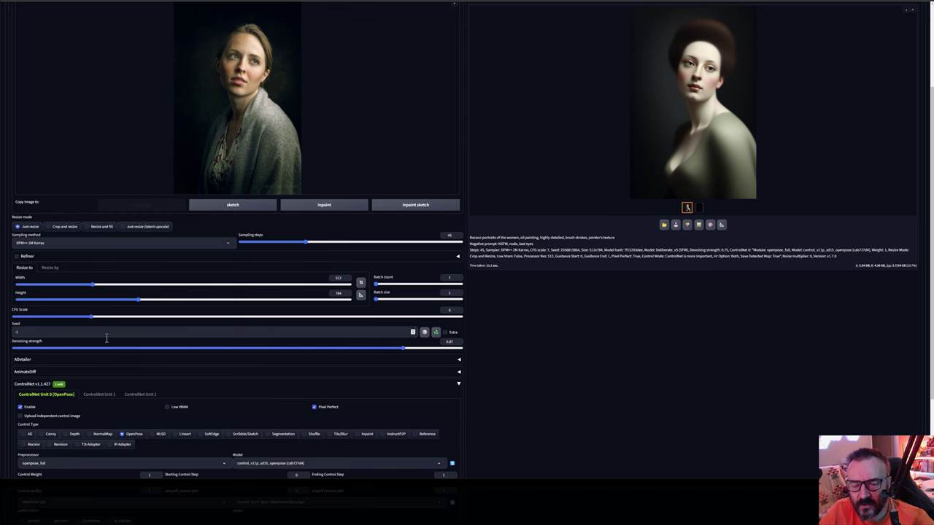
scroll(321, 336, "up", 1)
scroll(321, 335, "up", 1)
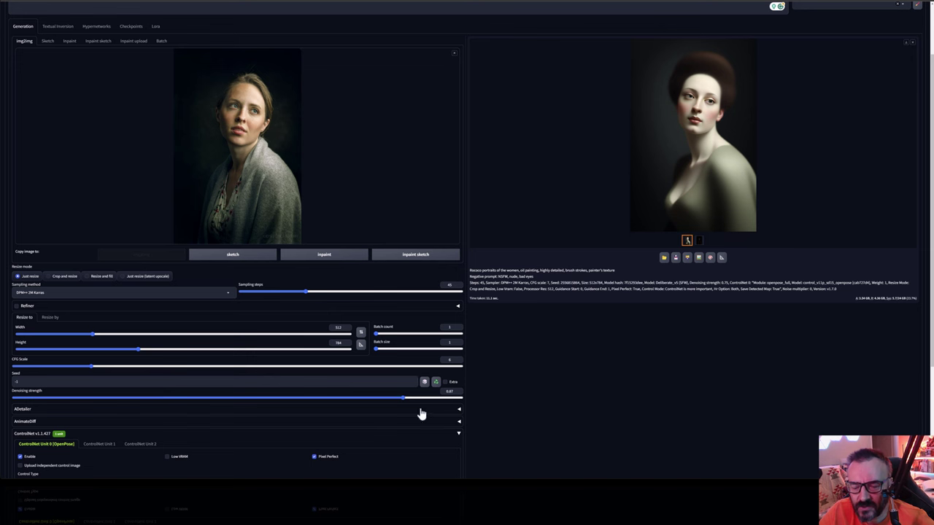
left_click_drag(408, 399, 414, 399)
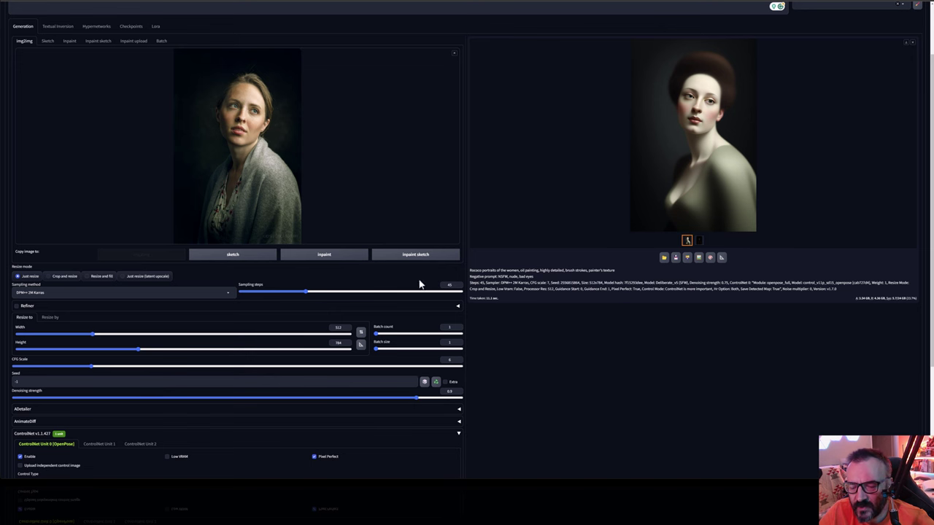
scroll(380, 224, "up", 2)
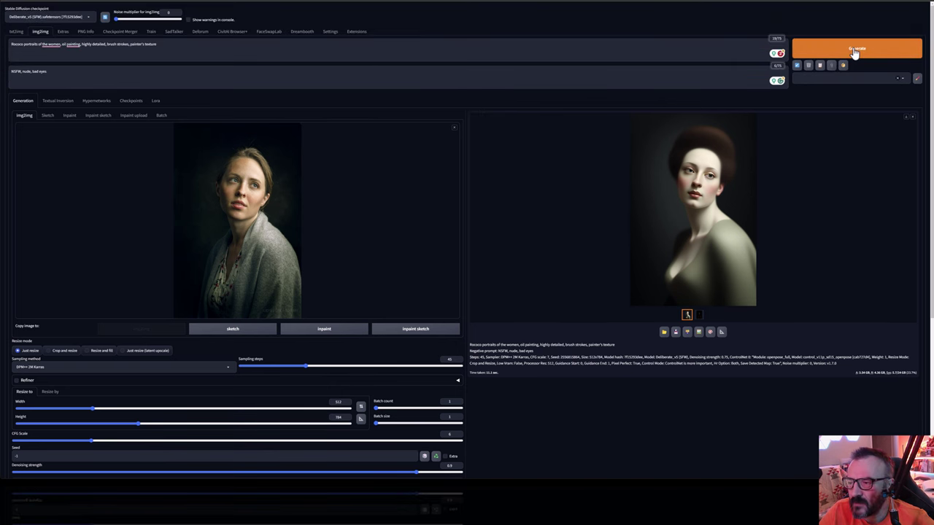
left_click(887, 58)
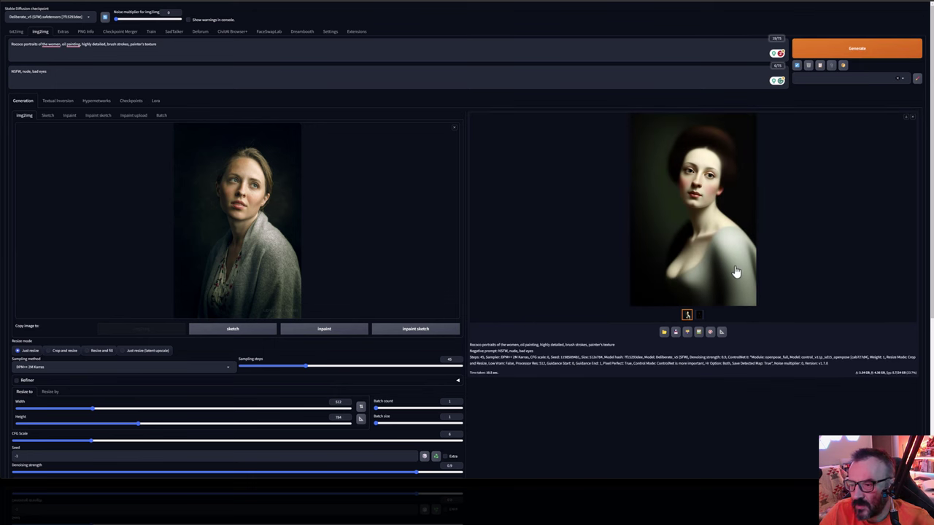
- Drop denoising strength to 0.05 and generate a near-copy of the source photo
scroll(492, 303, "down", 2)
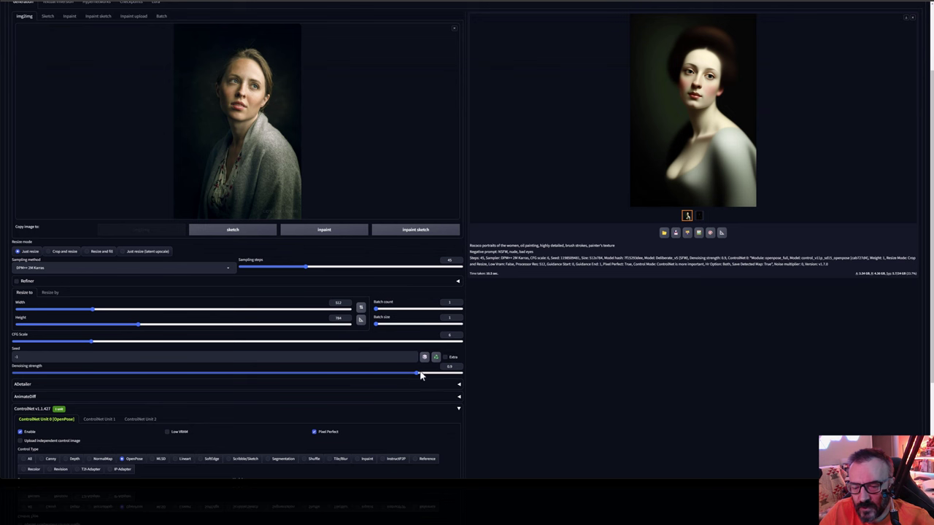
left_click_drag(414, 373, 86, 375)
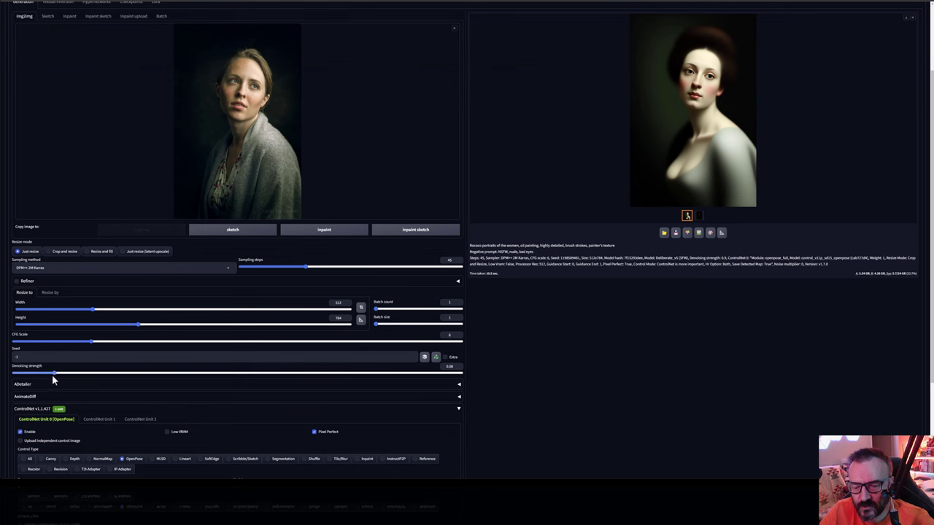
left_click_drag(48, 375, 43, 375)
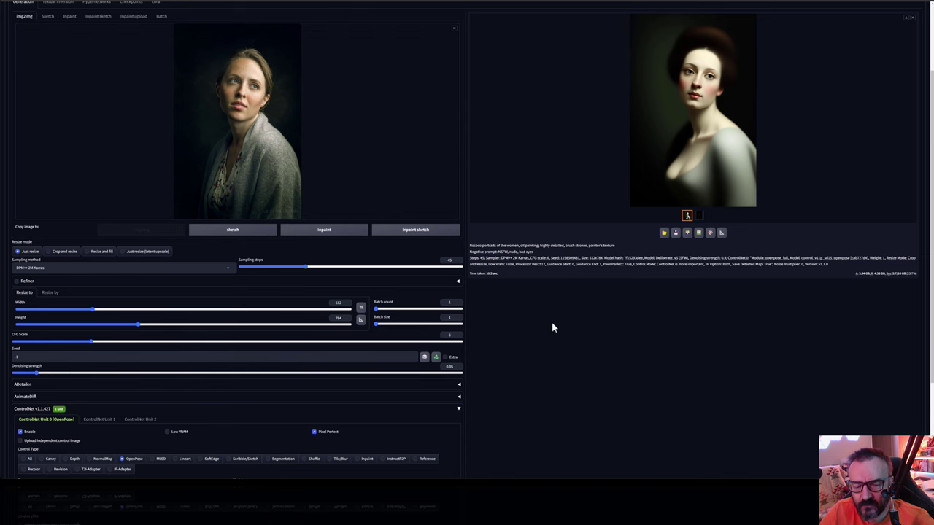
scroll(625, 314, "up", 3)
left_click(852, 49)
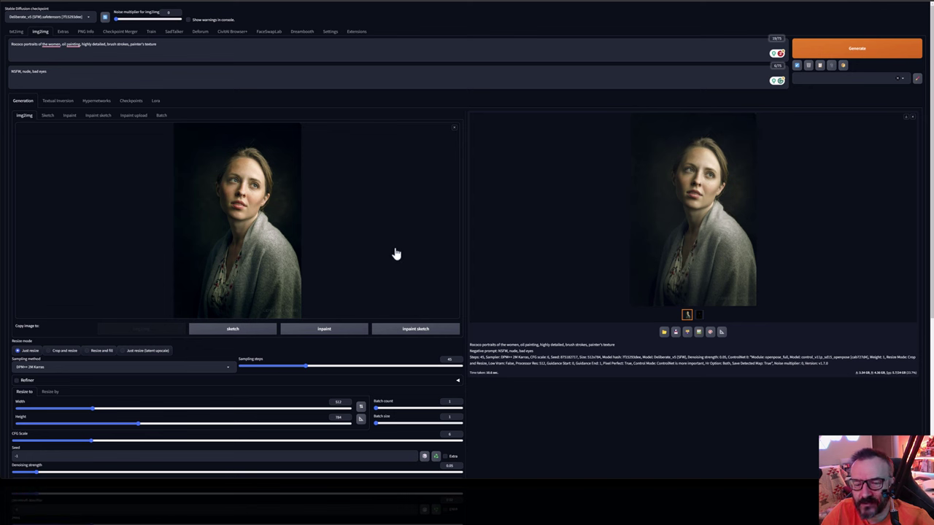
- Raise denoising strength to 0.4 and generate a softly painted version of the photo
scroll(398, 253, "down", 2)
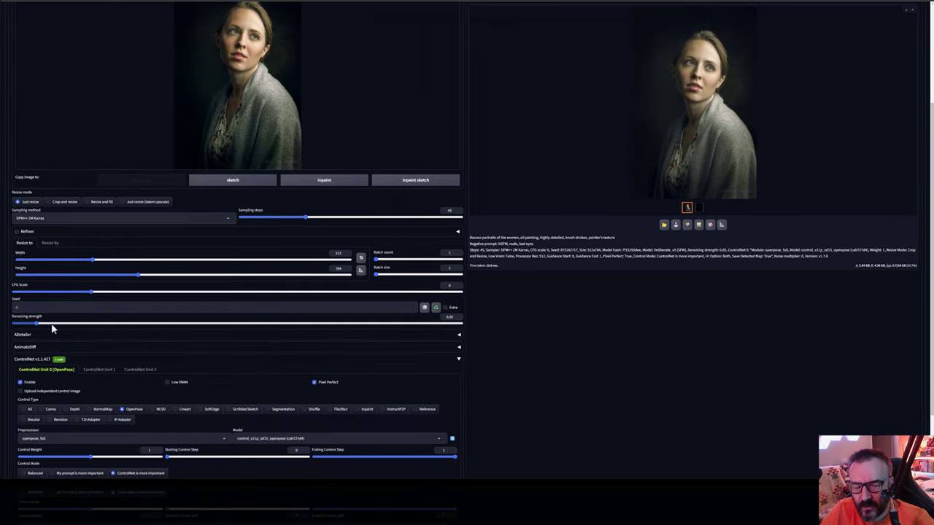
left_click_drag(52, 327, 192, 331)
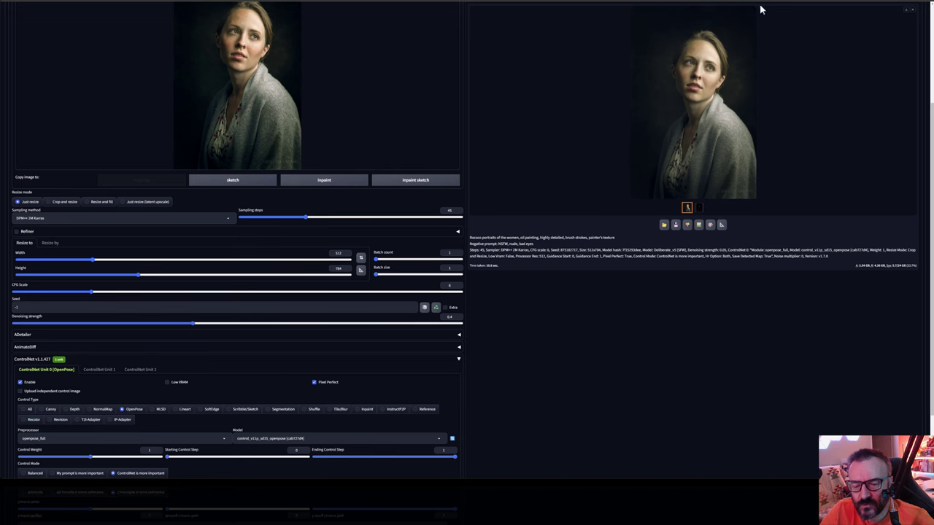
scroll(321, 113, "up", 1)
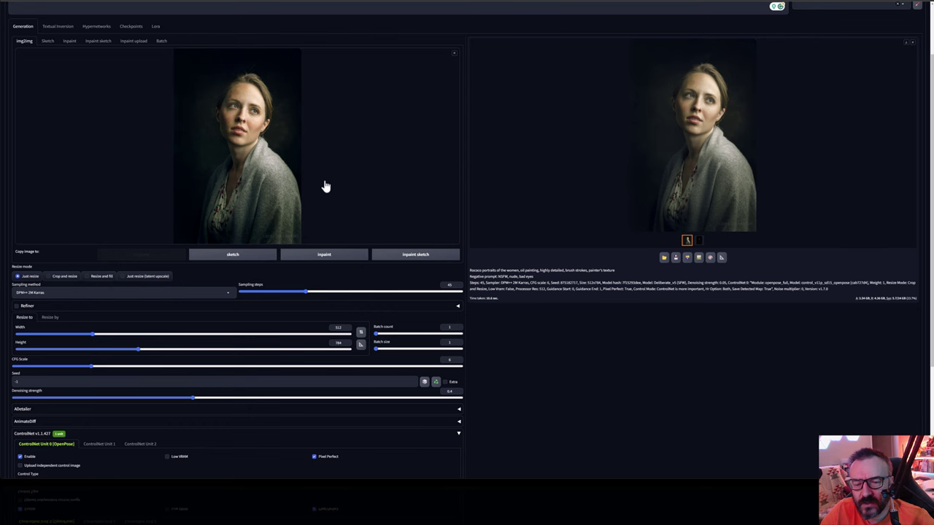
scroll(328, 200, "down", 3)
scroll(353, 339, "down", 1)
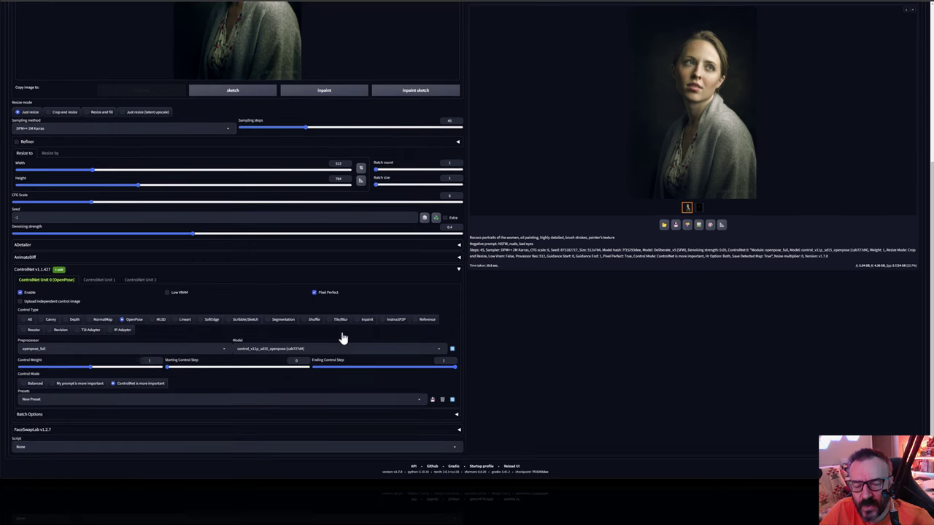
scroll(252, 325, "up", 2)
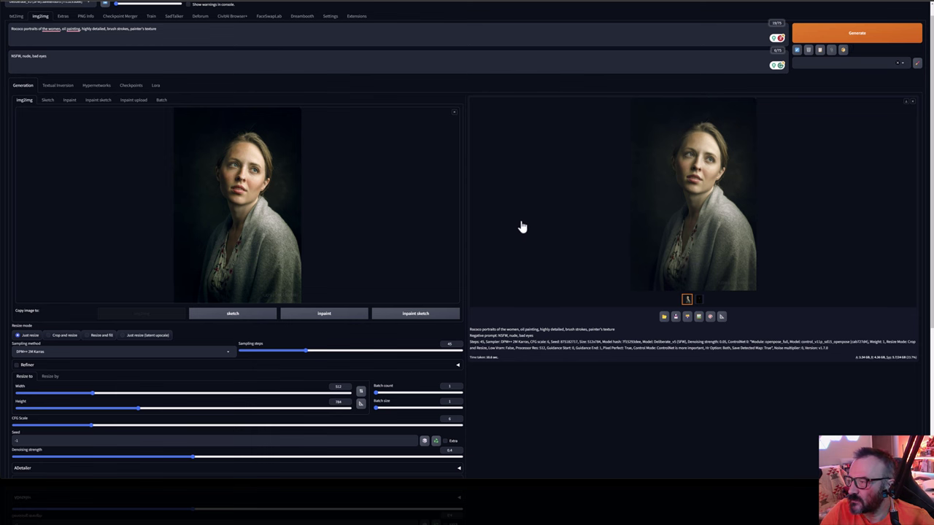
scroll(309, 275, "down", 3)
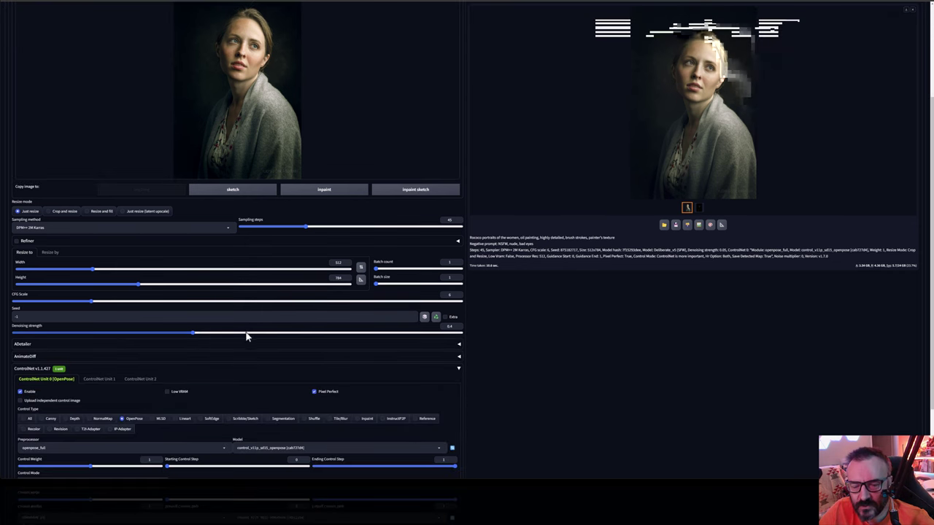
scroll(652, 281, "up", 3)
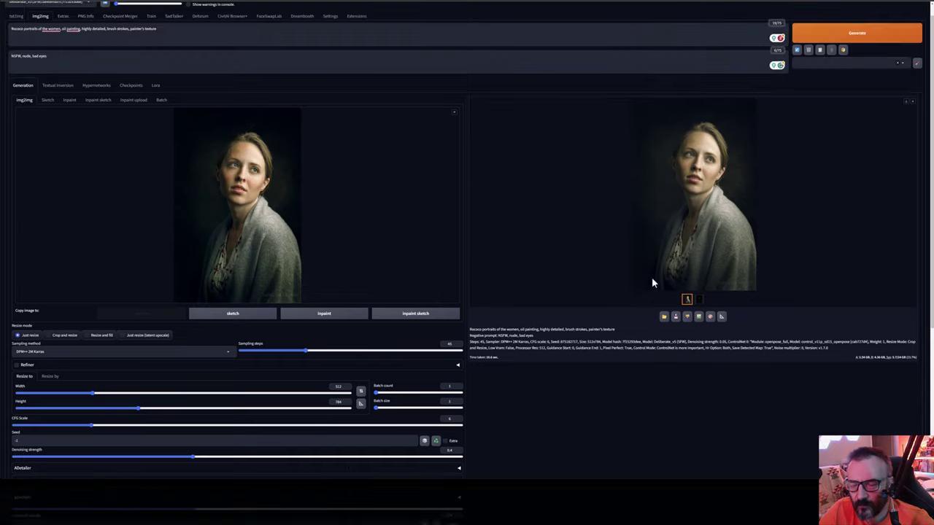
left_click(857, 35)
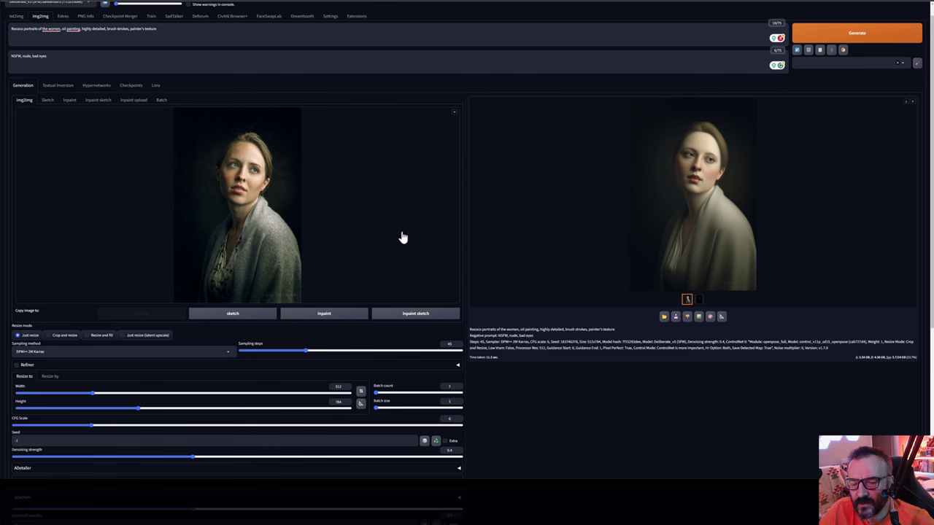
- After the denoising 0.4 portrait finishes, scroll past the ControlNet settings toward FaceSwapLab
scroll(452, 232, "down", 3)
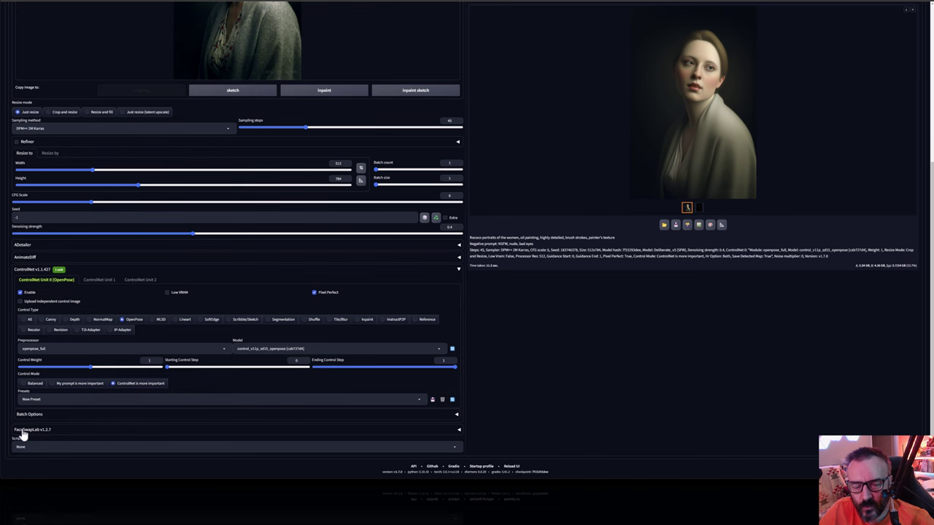
- Expand FaceSwapLab and drop the woman's portrait into the Face 1 reference slot
left_click(145, 432)
scroll(473, 343, "down", 3)
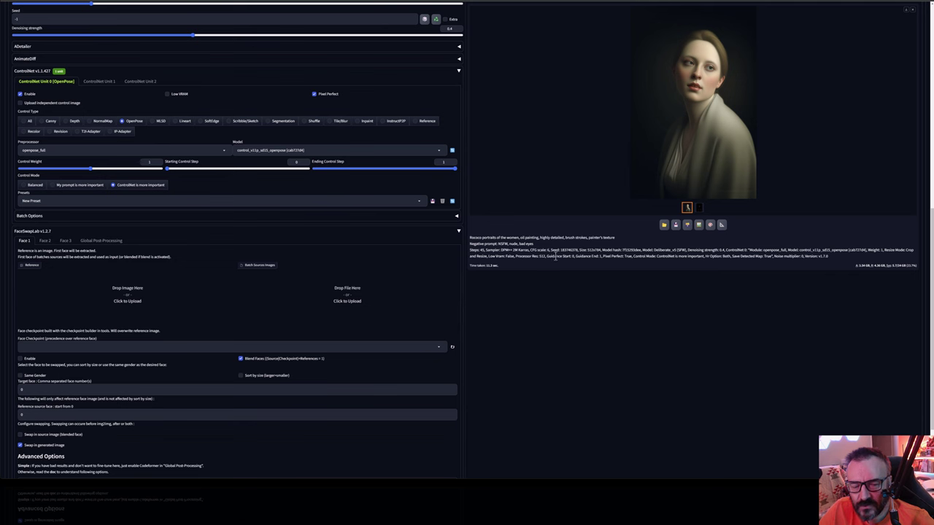
left_click_drag(693, 109, 153, 303)
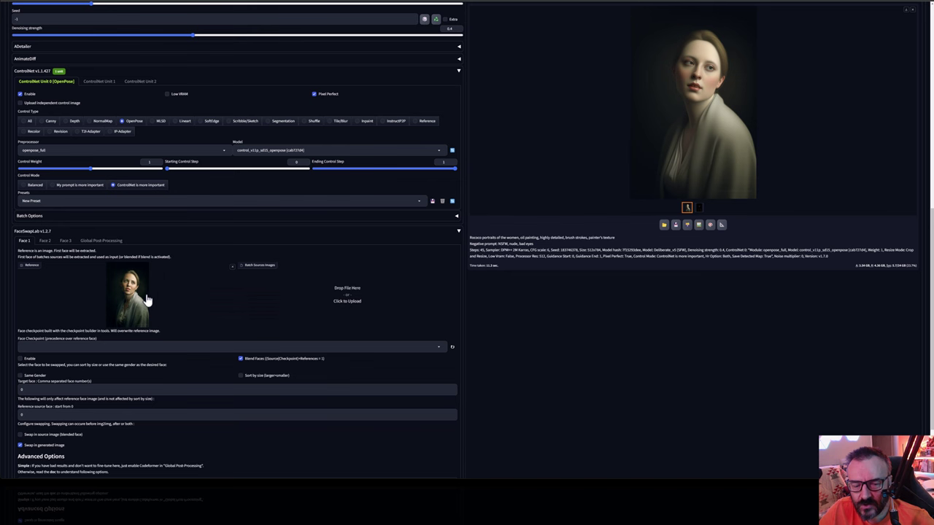
scroll(147, 300, "down", 1)
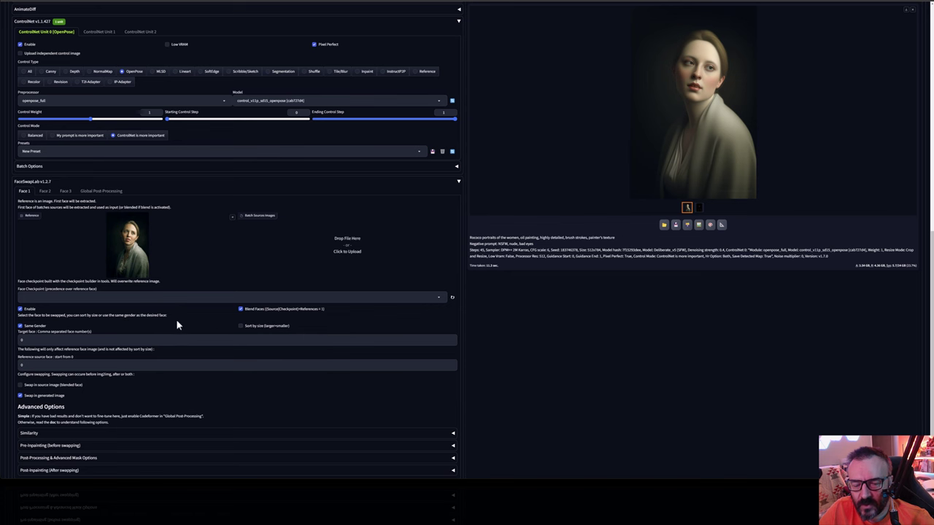
scroll(177, 323, "down", 1)
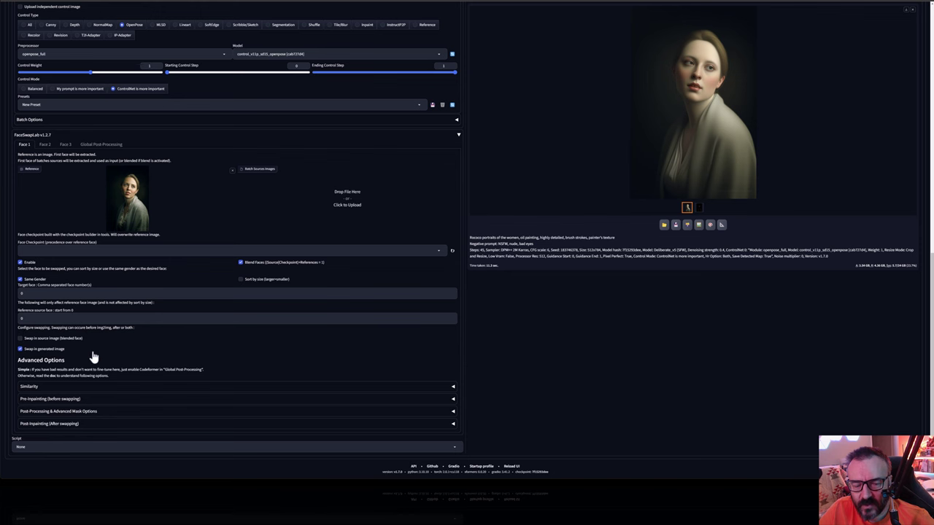
left_click(122, 391)
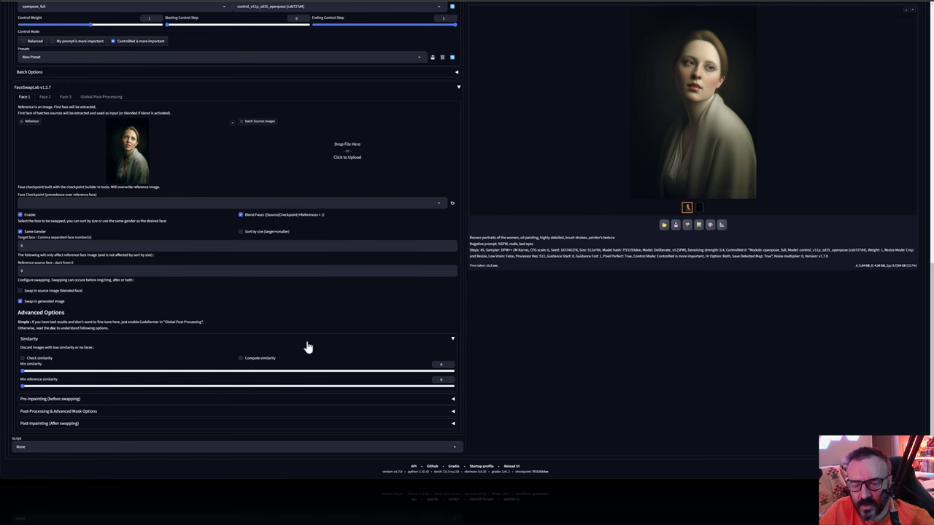
left_click(383, 340)
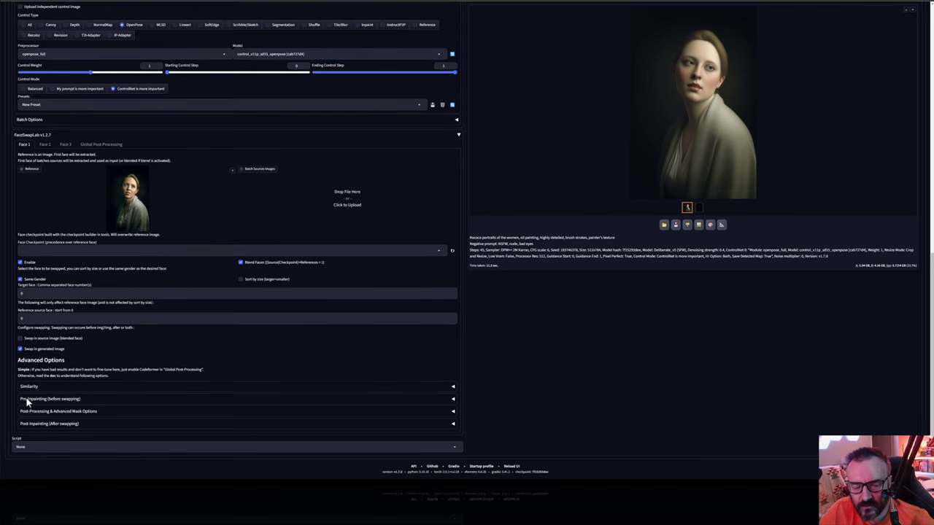
left_click(124, 403)
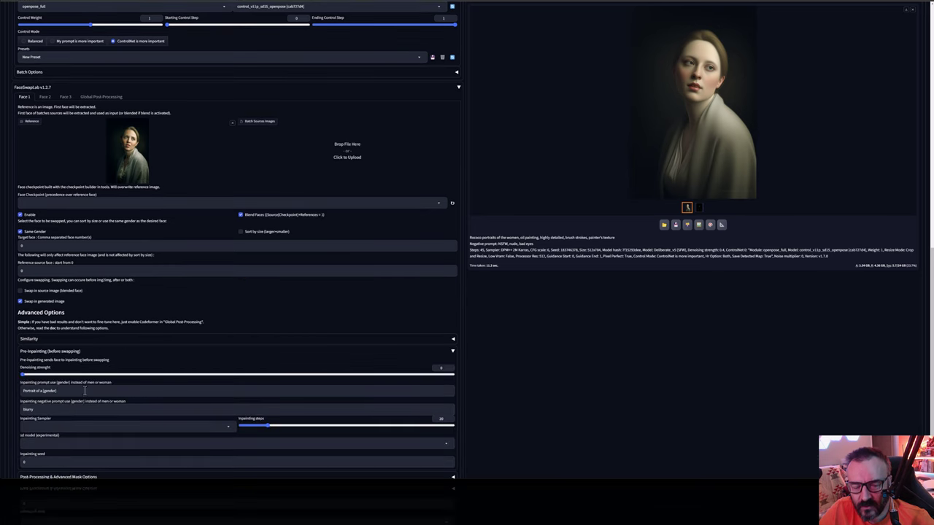
left_click(452, 353)
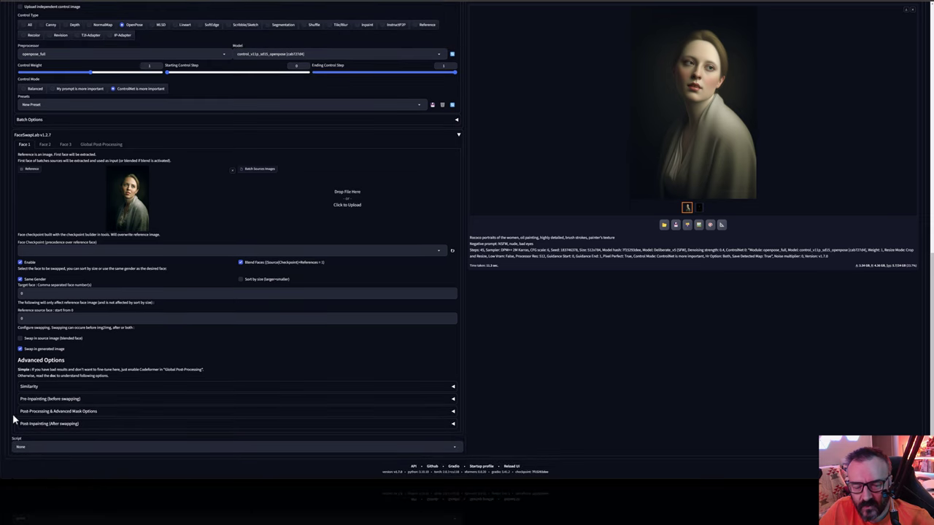
left_click(102, 413)
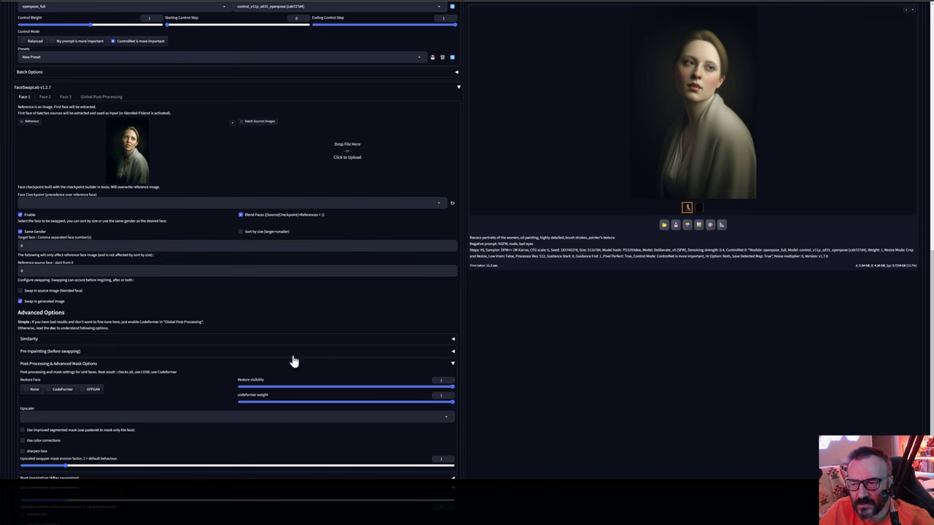
left_click(446, 366)
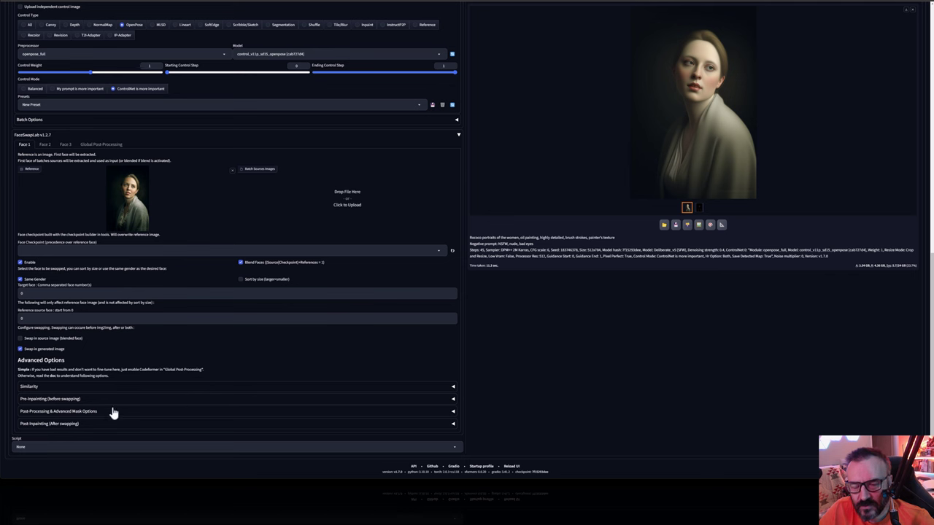
left_click(163, 427)
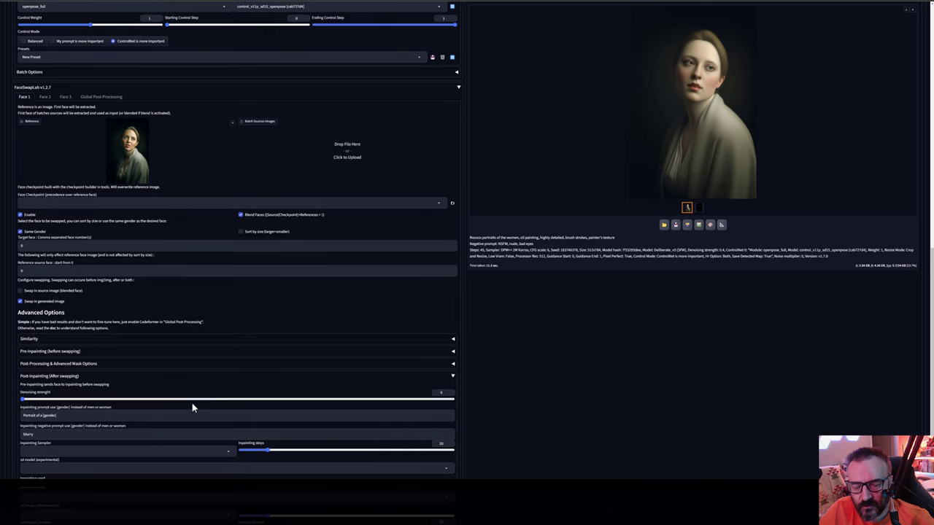
scroll(176, 366, "down", 2)
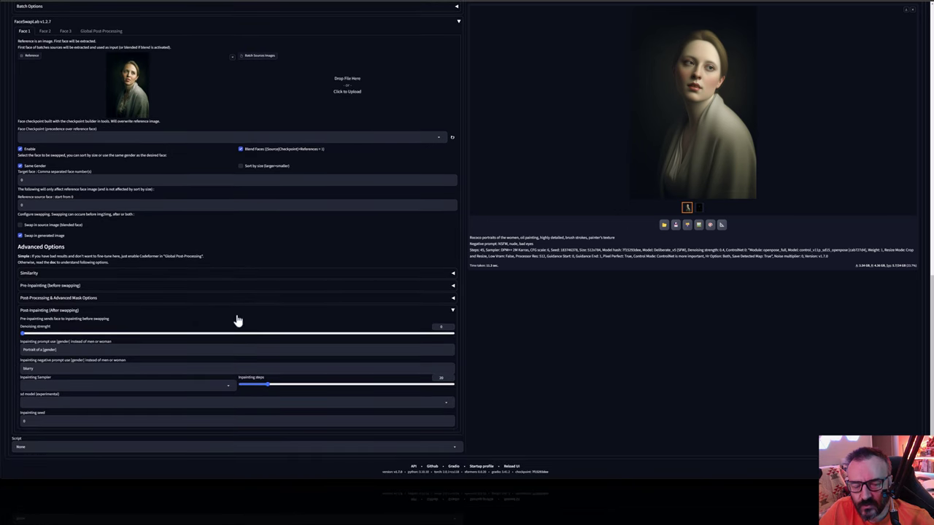
- Collapse the Post-Inpainting options and make sure face swapping is enabled for Face 1
left_click(431, 311)
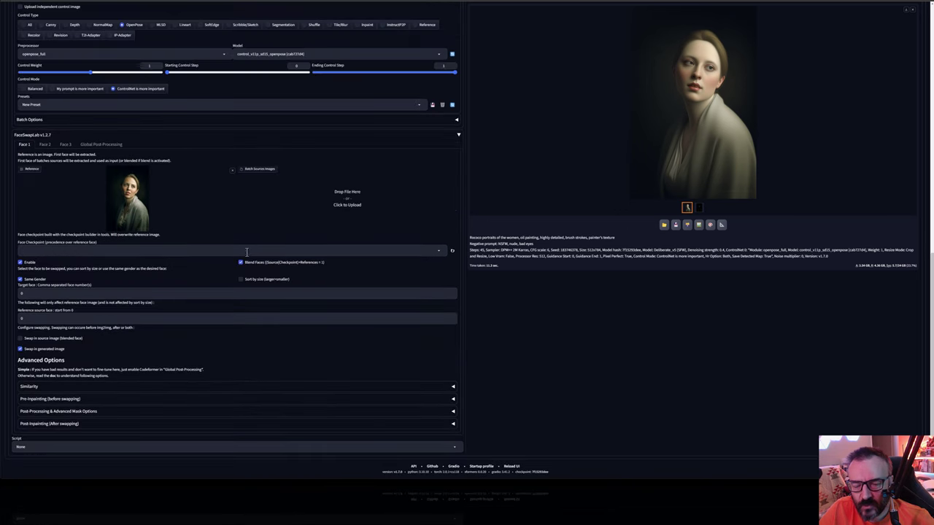
scroll(267, 270, "up", 2)
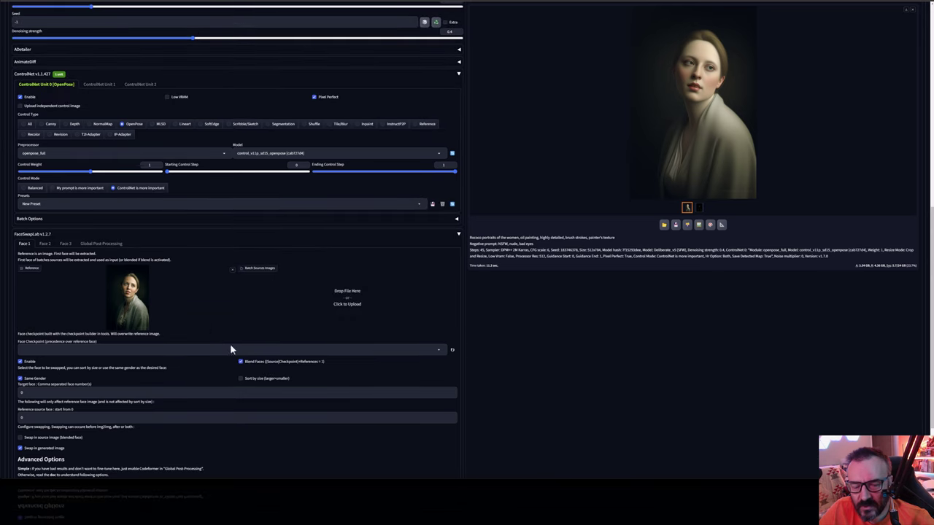
left_click(20, 362)
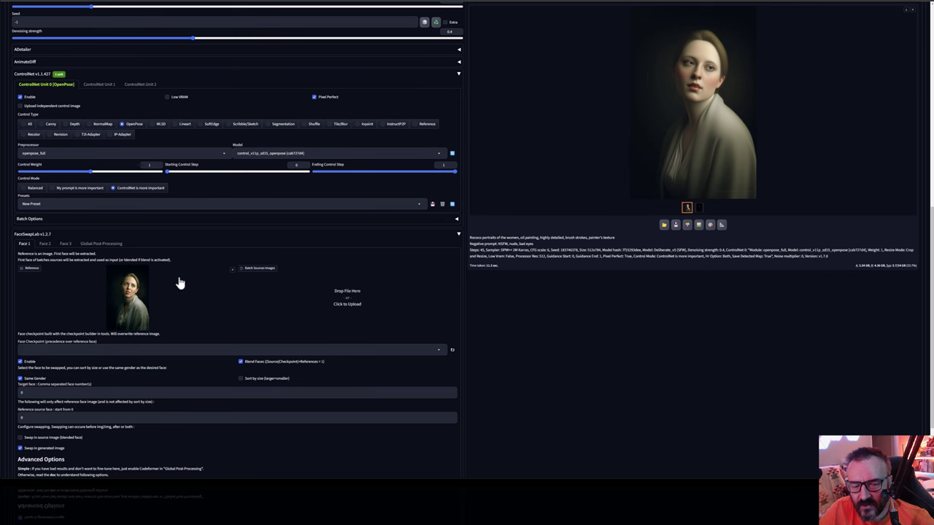
scroll(292, 349, "up", 5)
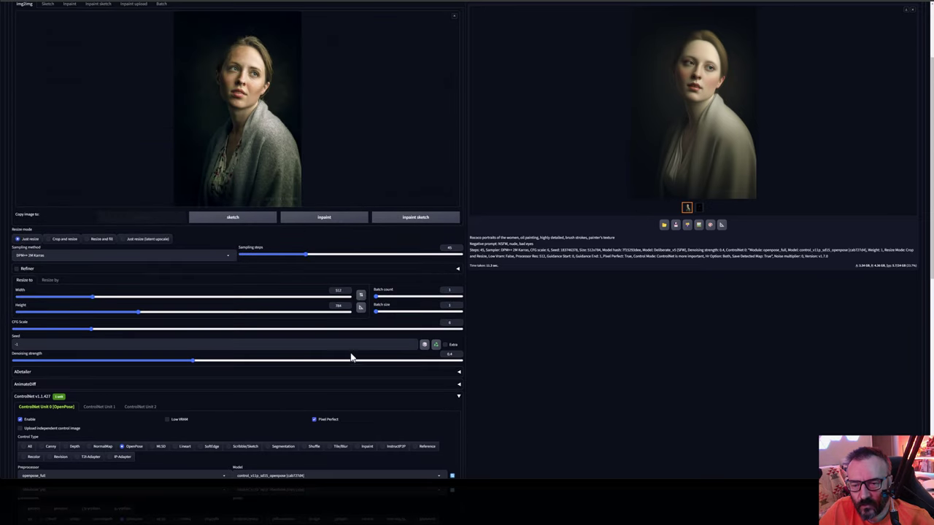
scroll(437, 352, "down", 5)
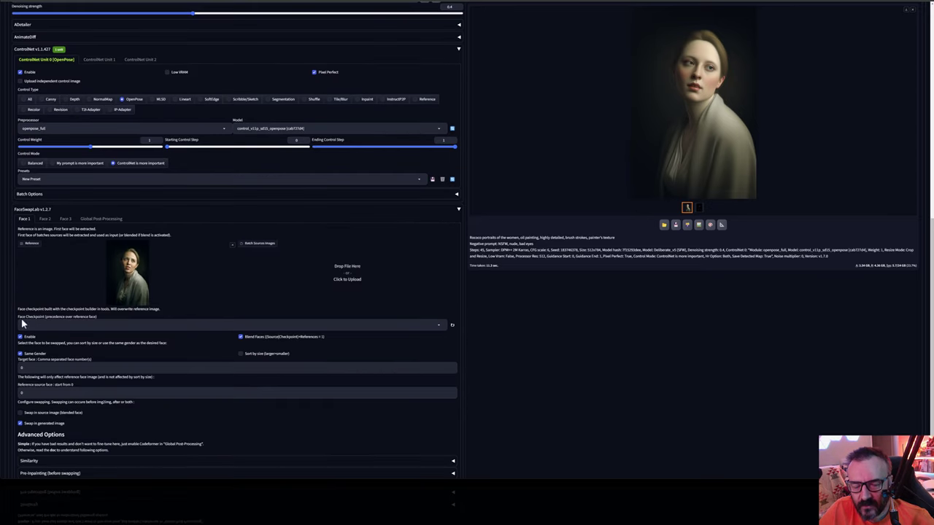
scroll(426, 326, "up", 7)
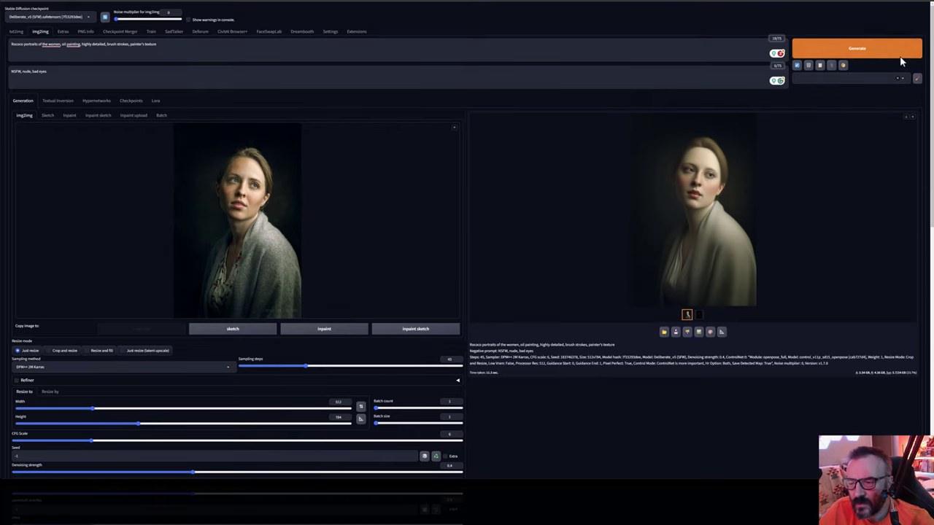
- Generate the Rococo oil-painting portrait and view the result full size
left_click(859, 52)
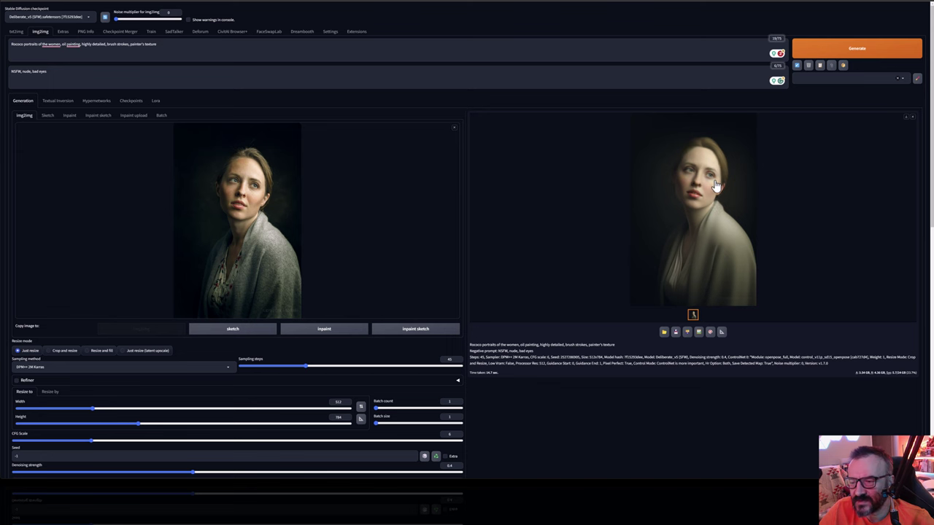
left_click(707, 188)
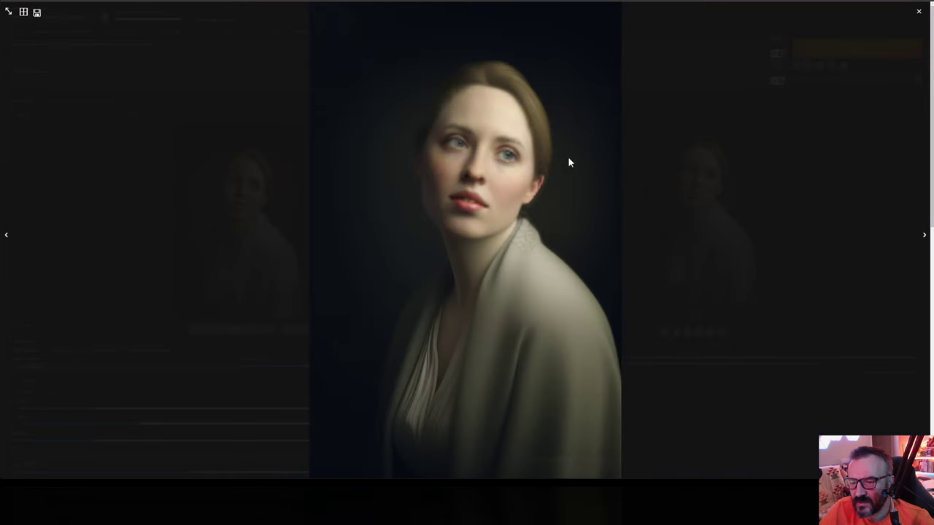
left_click(918, 15)
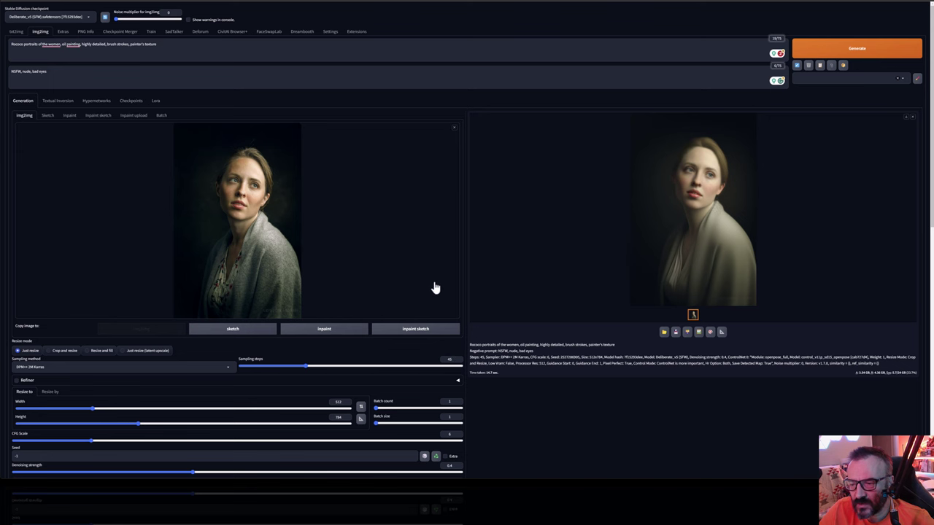
- Set sampling steps to 75 and regenerate the face-swapped portrait
scroll(437, 288, "down", 2)
scroll(451, 291, "up", 1)
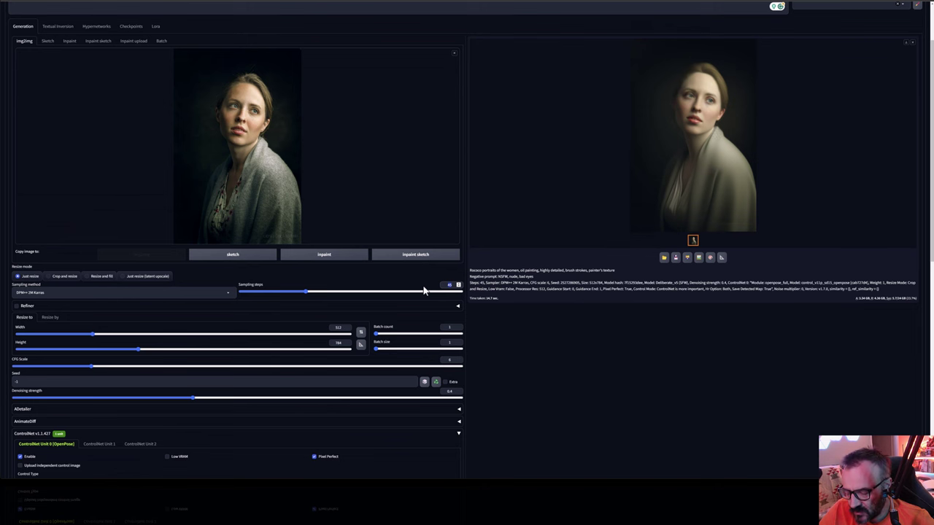
type("75")
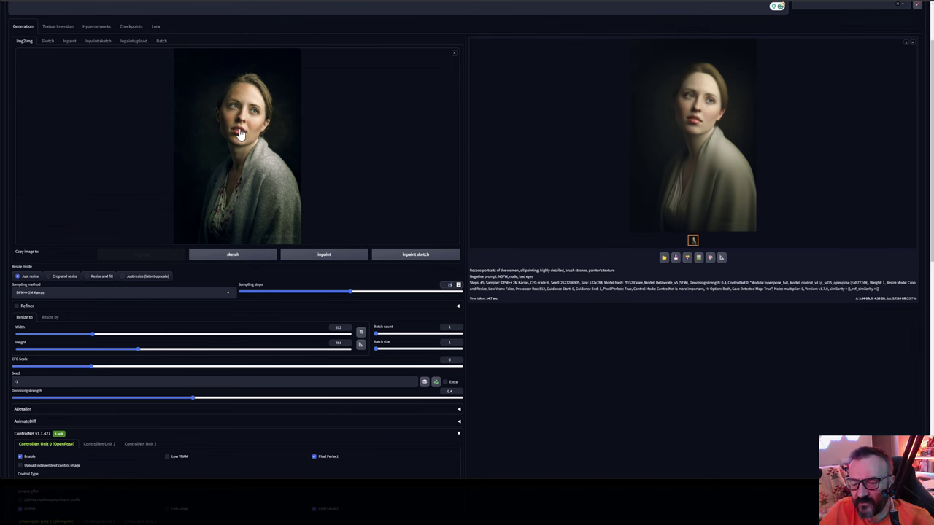
scroll(25, 43, "up", 1)
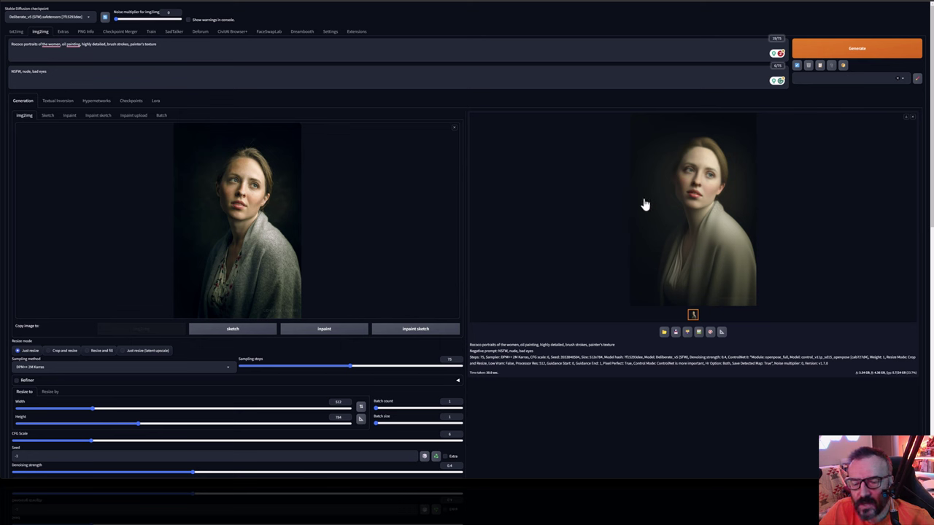
scroll(380, 266, "down", 2)
scroll(380, 266, "down", 1)
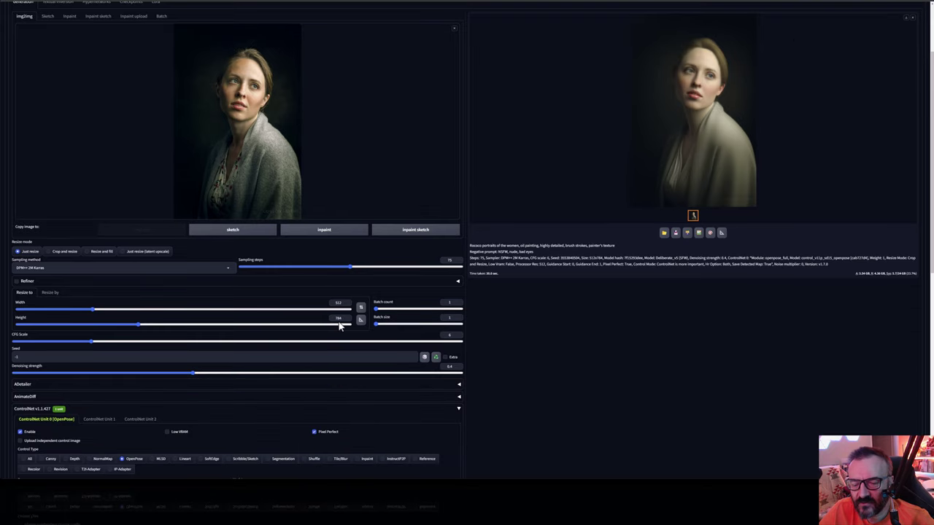
scroll(312, 219, "up", 3)
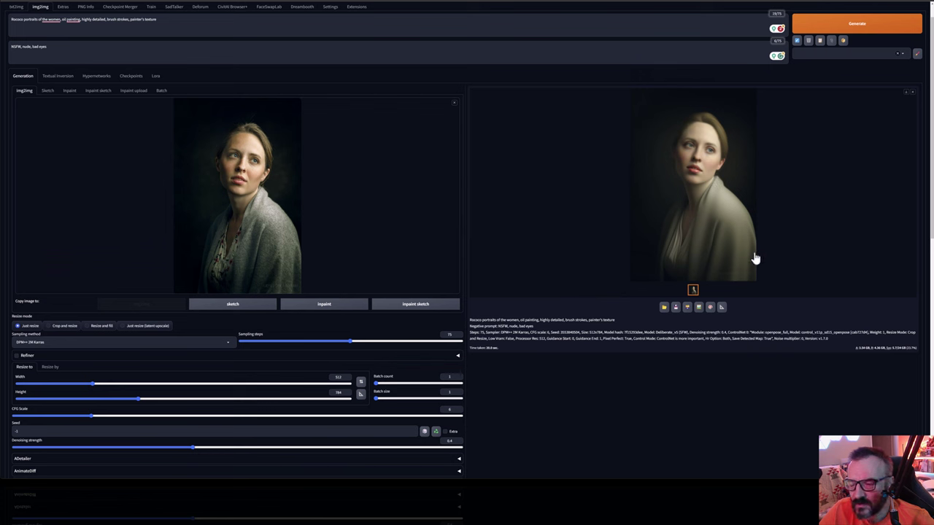
scroll(668, 246, "up", 1)
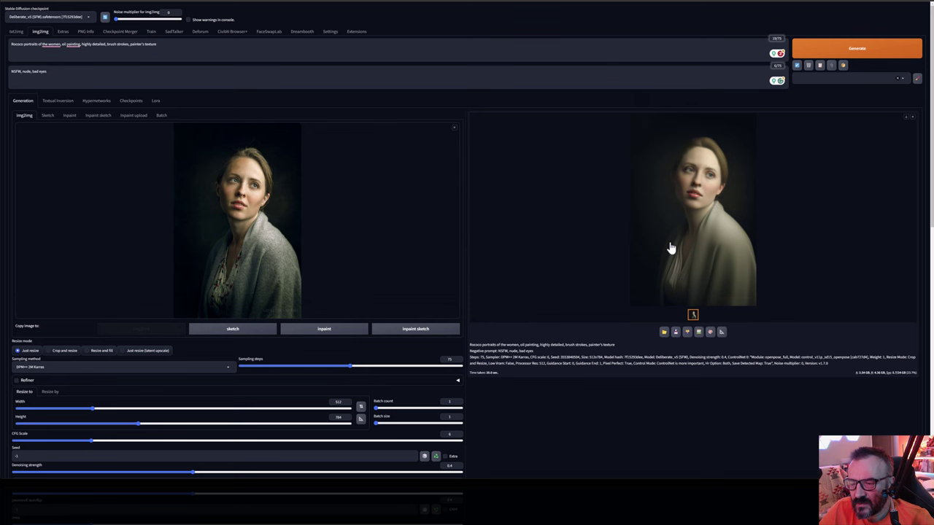
- Send the portrait to Extras and choose R-ESRGAN 4x+ as Upscaler 1
left_click(722, 334)
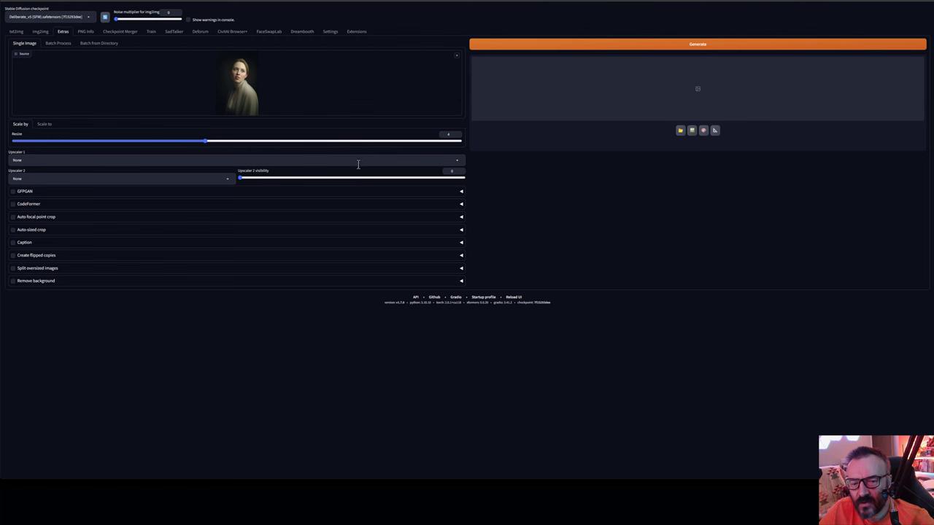
left_click(455, 161)
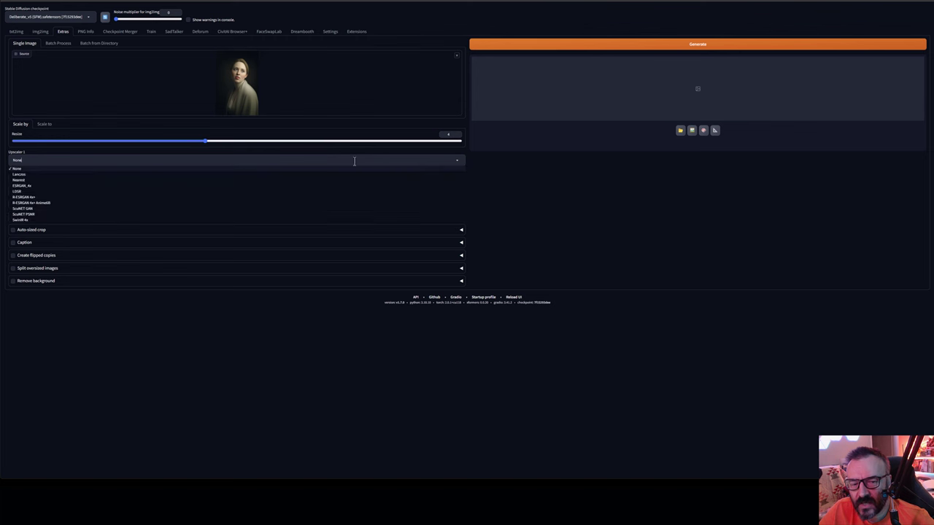
left_click(32, 198)
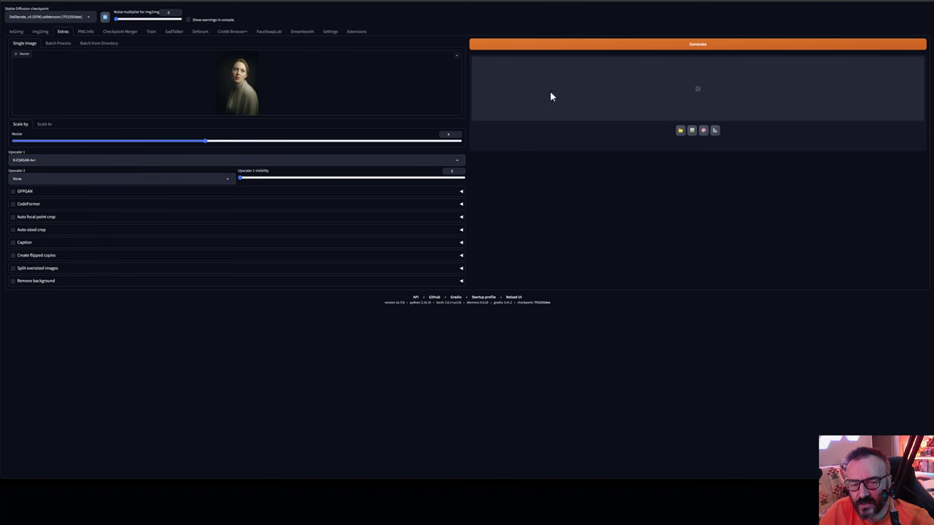
- Run the 4x R-ESRGAN 4x+ upscale and inspect the enlarged portrait full size
left_click(660, 45)
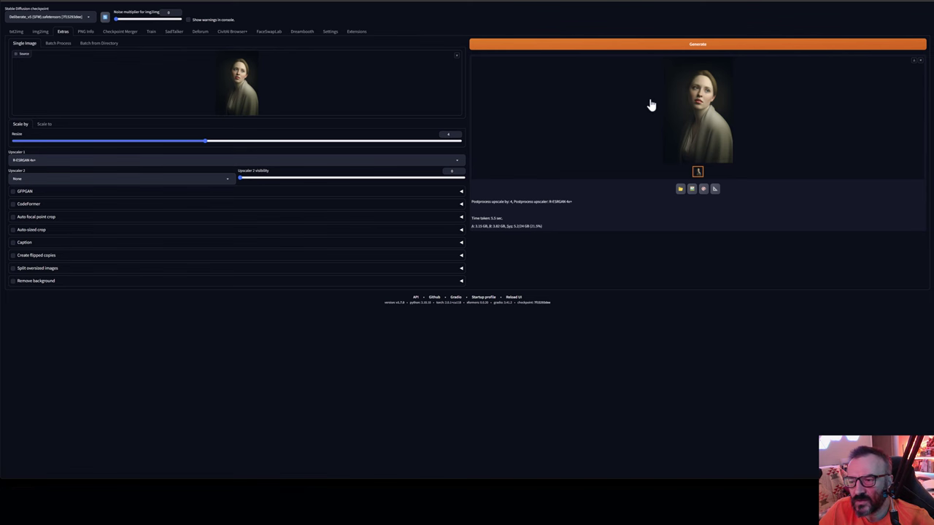
left_click(707, 128)
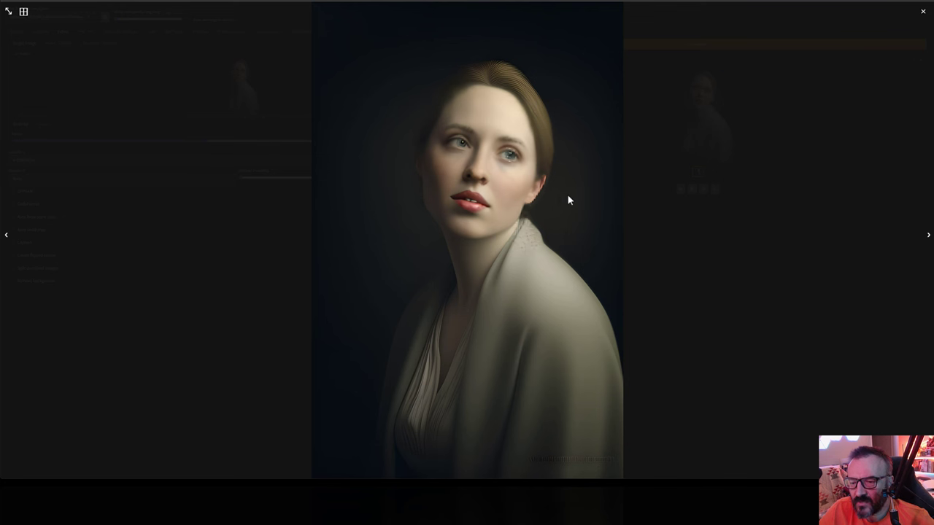
left_click(922, 13)
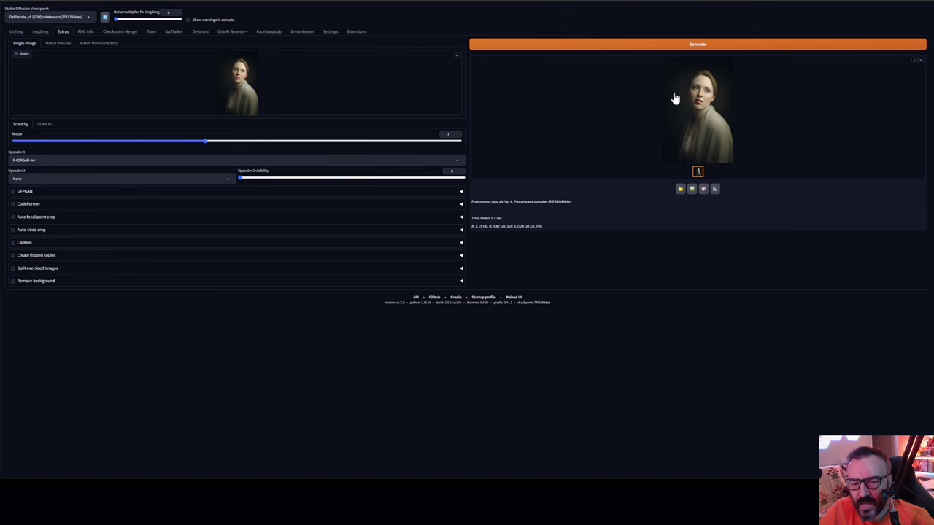
- Re-run the upscale with GFPGAN at about 0.7 visibility, then switch GFPGAN off
left_click(13, 191)
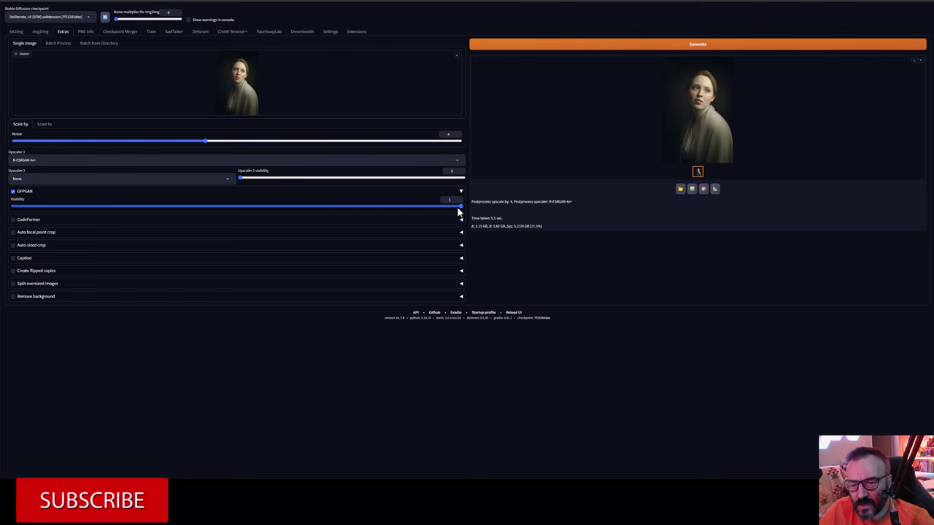
left_click_drag(459, 208, 328, 210)
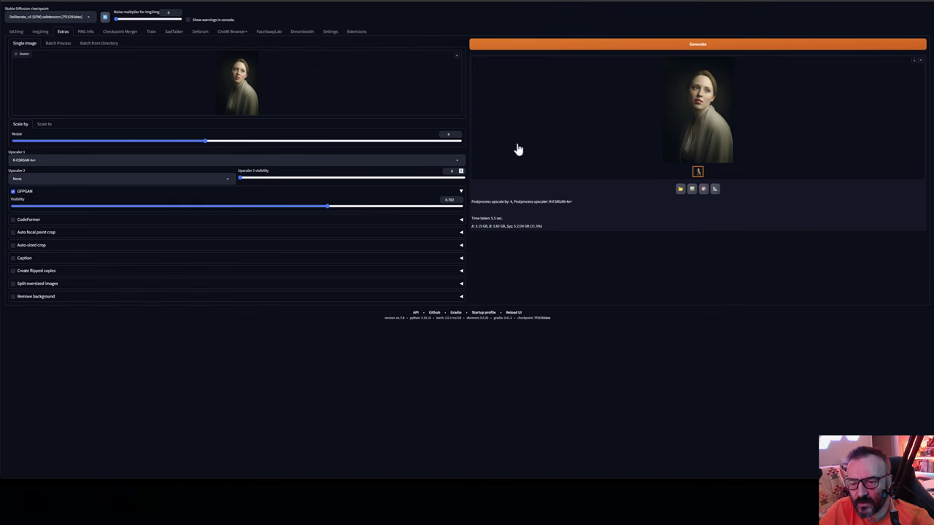
left_click(802, 46)
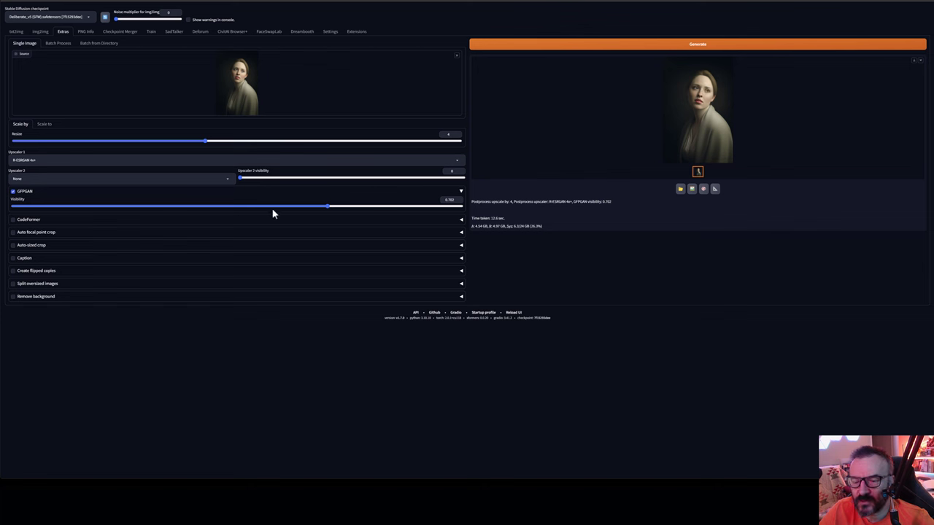
left_click(13, 191)
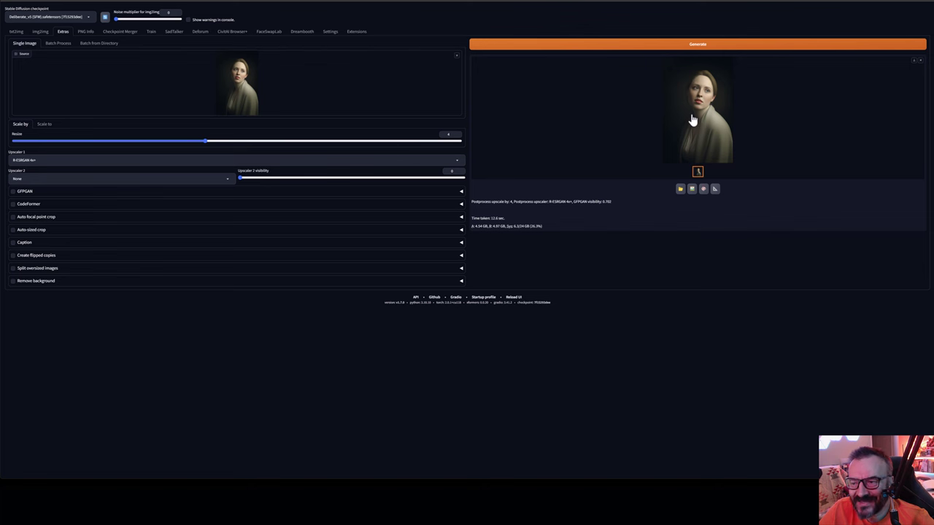
- Go back to img2img and place the cursor at the end of the positive prompt
left_click(40, 31)
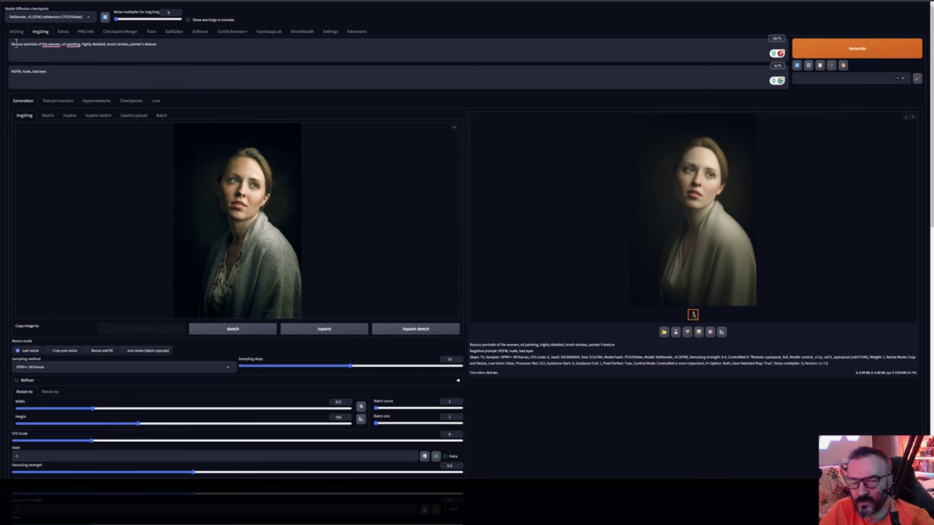
left_click(195, 44)
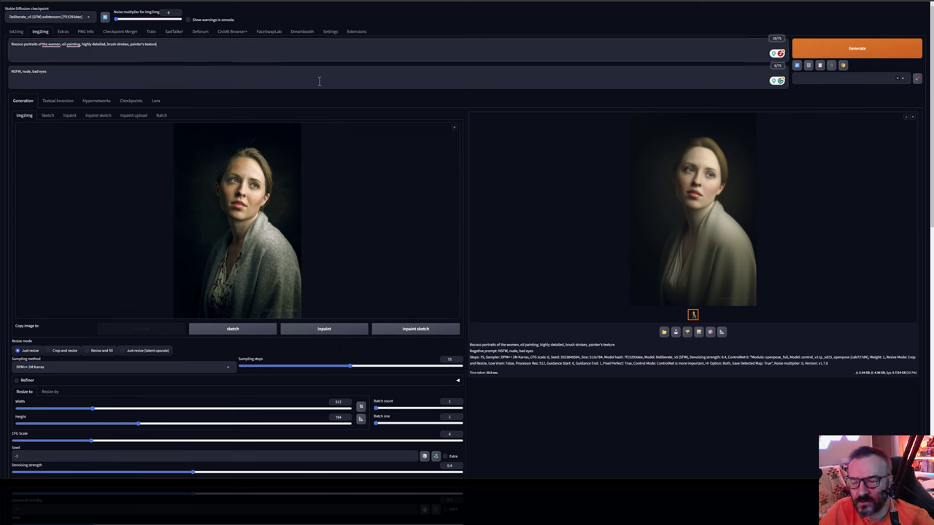
scroll(406, 111, "down", 2)
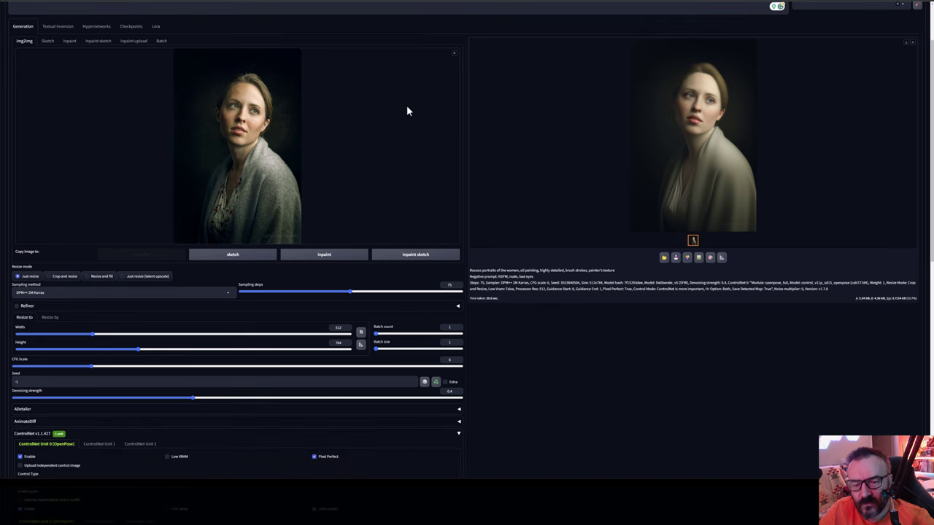
scroll(406, 111, "up", 2)
scroll(407, 110, "down", 1)
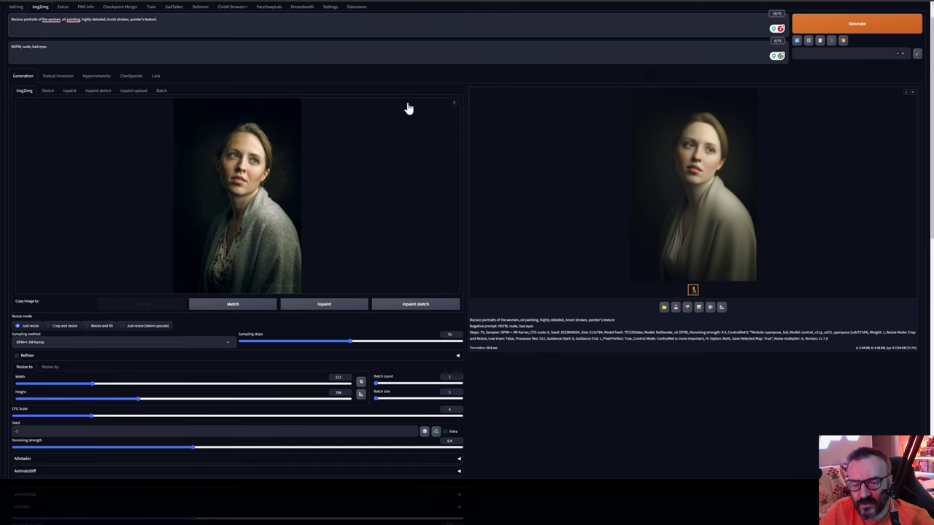